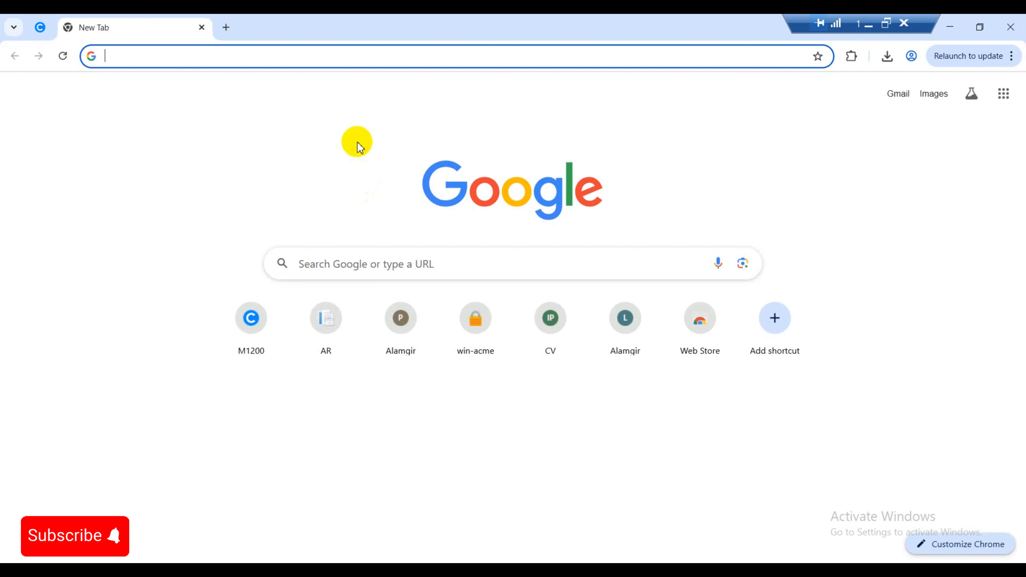
Open the website fd.plorixsoft.com in the browser
click(244, 56)
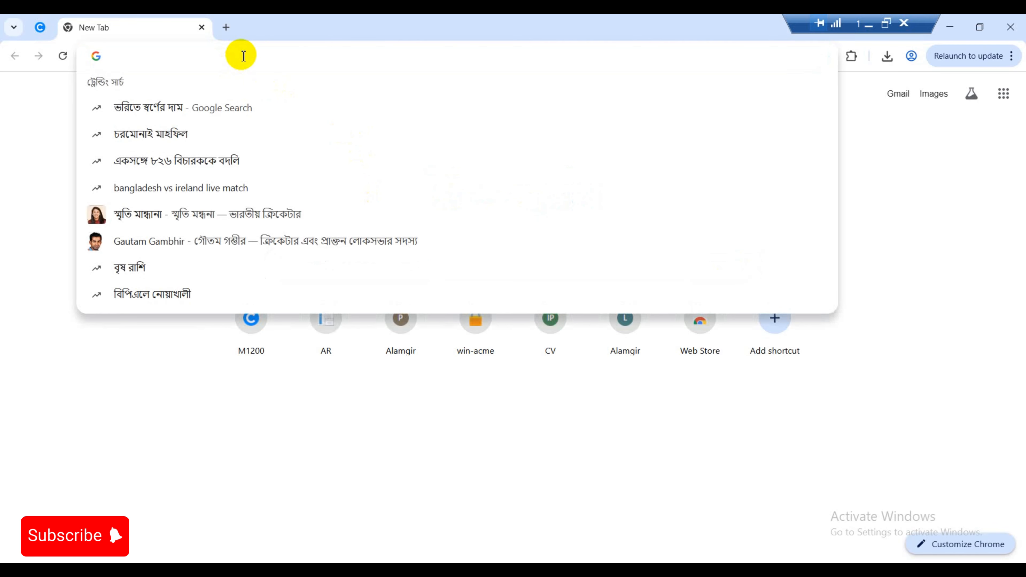
text(fd.plorixsoft.com)
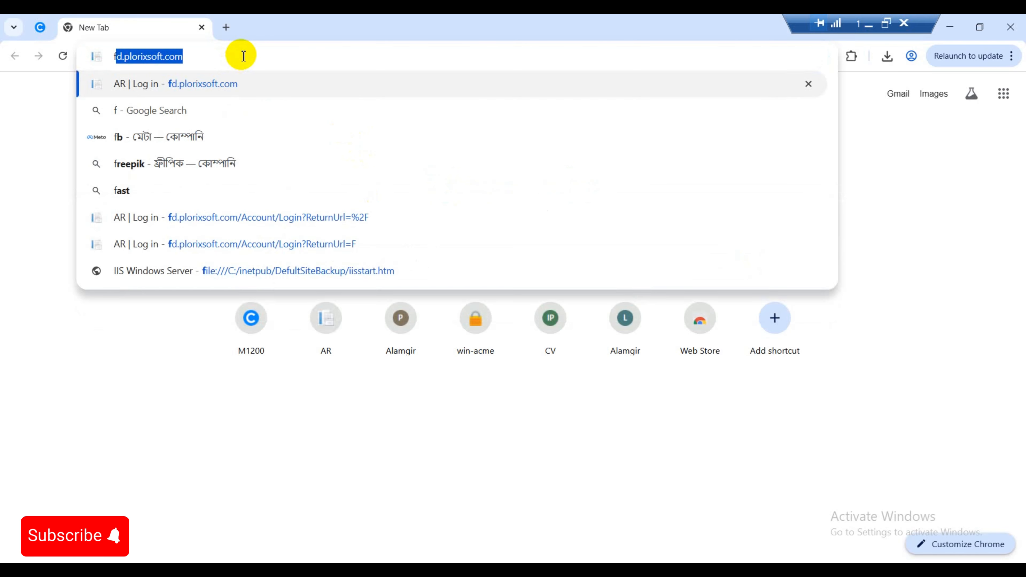
key(Return)
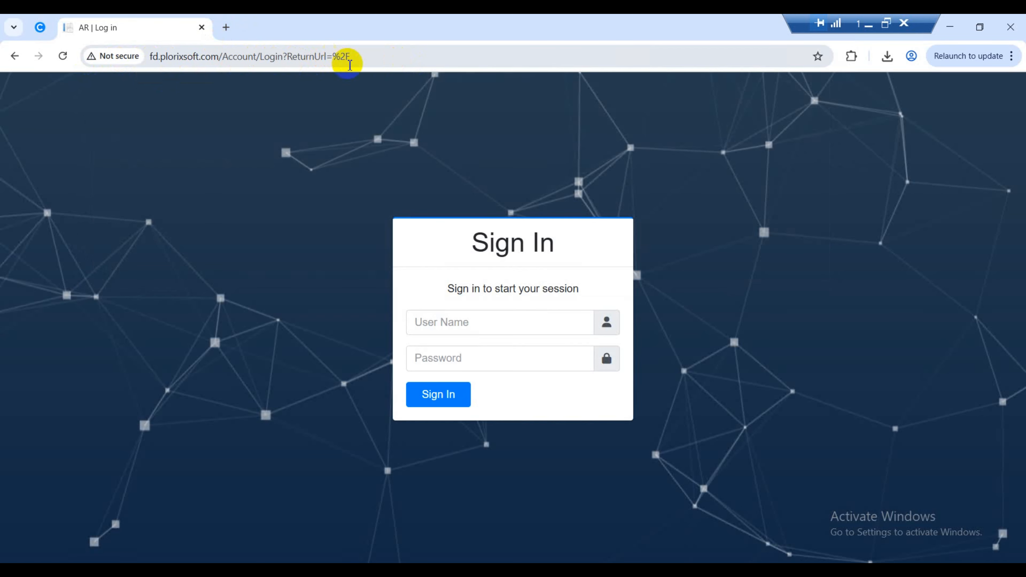
Copy the full login page address, paste it into a blank Notepad document and inspect its http prefix
click(373, 54)
key(ctrl+c)
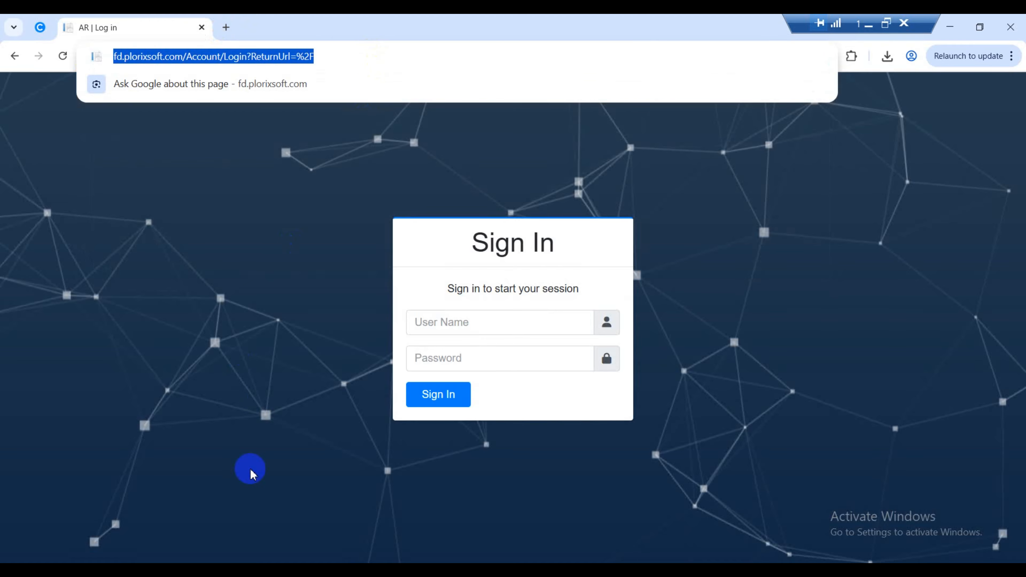
click(145, 576)
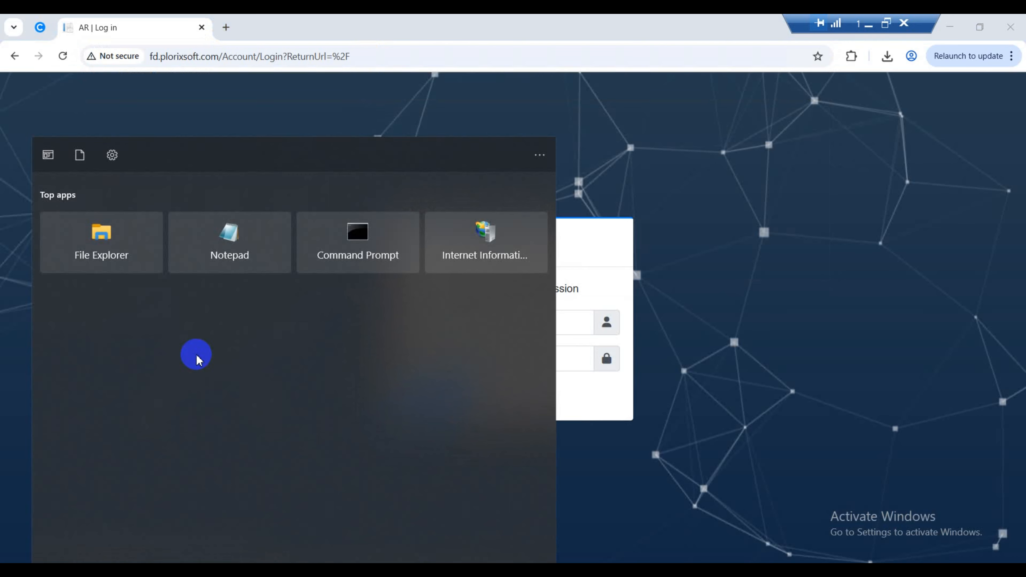
click(255, 243)
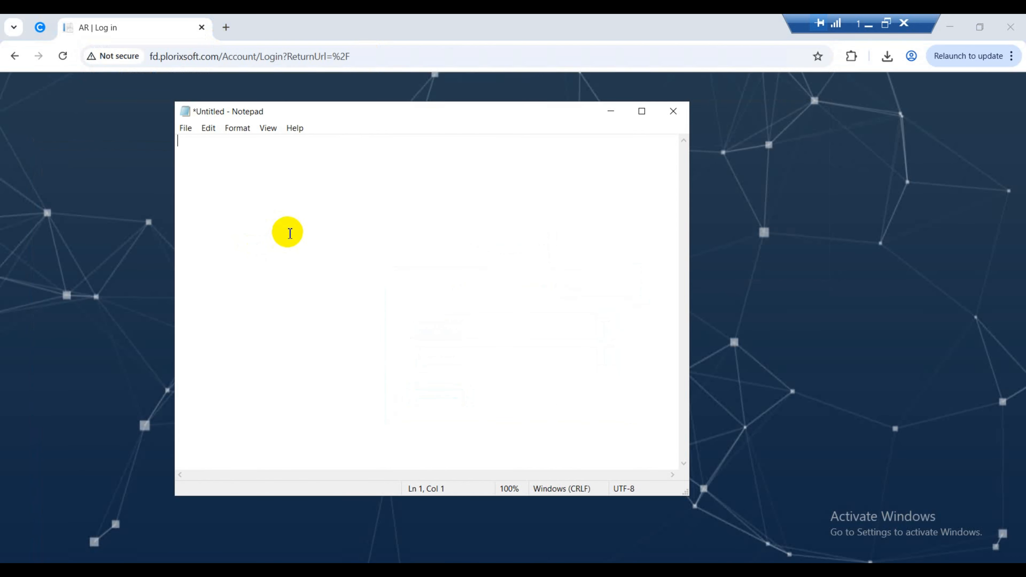
key(ctrl+v)
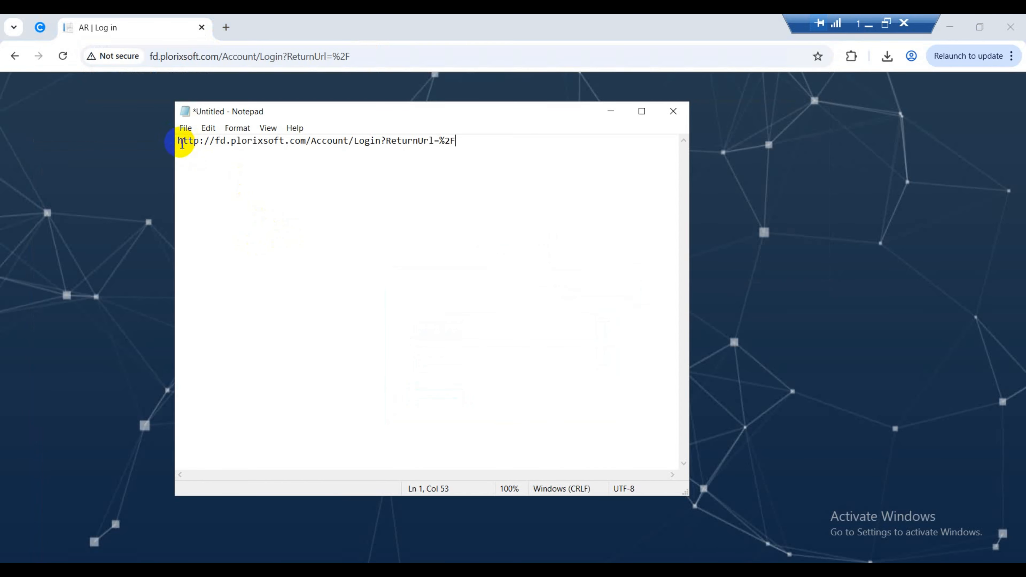
drag(182, 140, 202, 147)
click(201, 146)
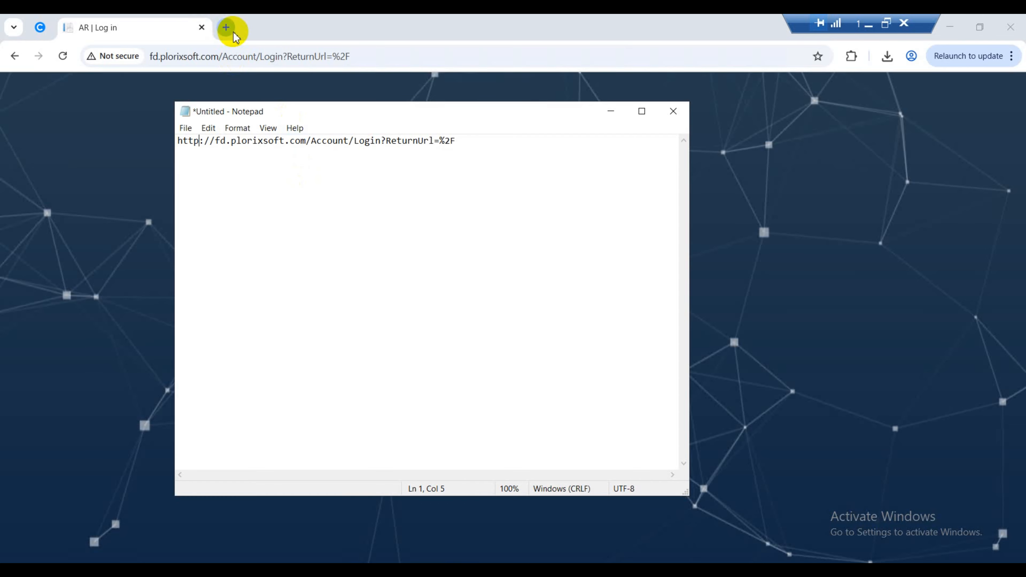
Open win-acme.com in a new browser tab and download win-acme release 2.2.9.1
click(225, 27)
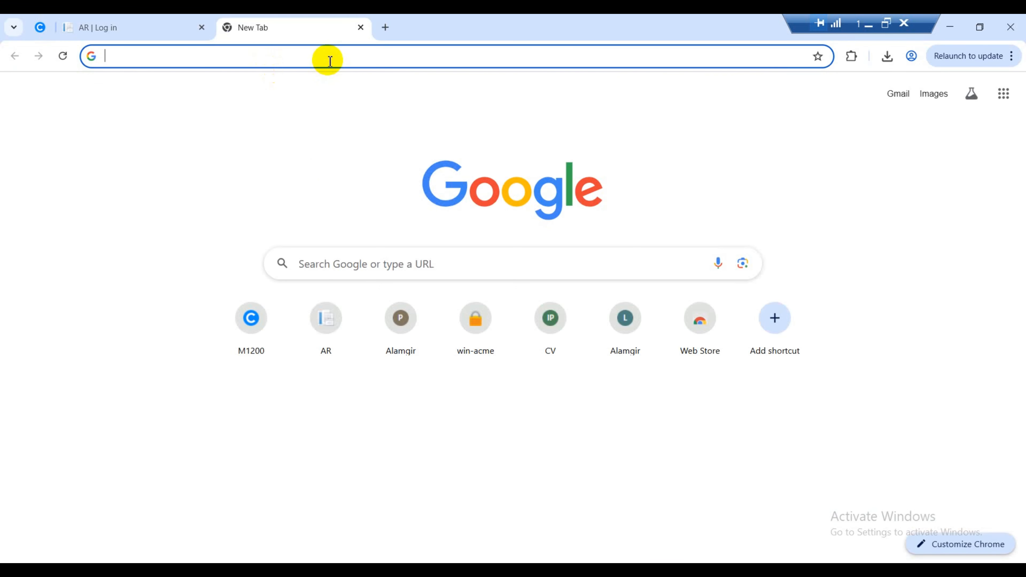
click(330, 62)
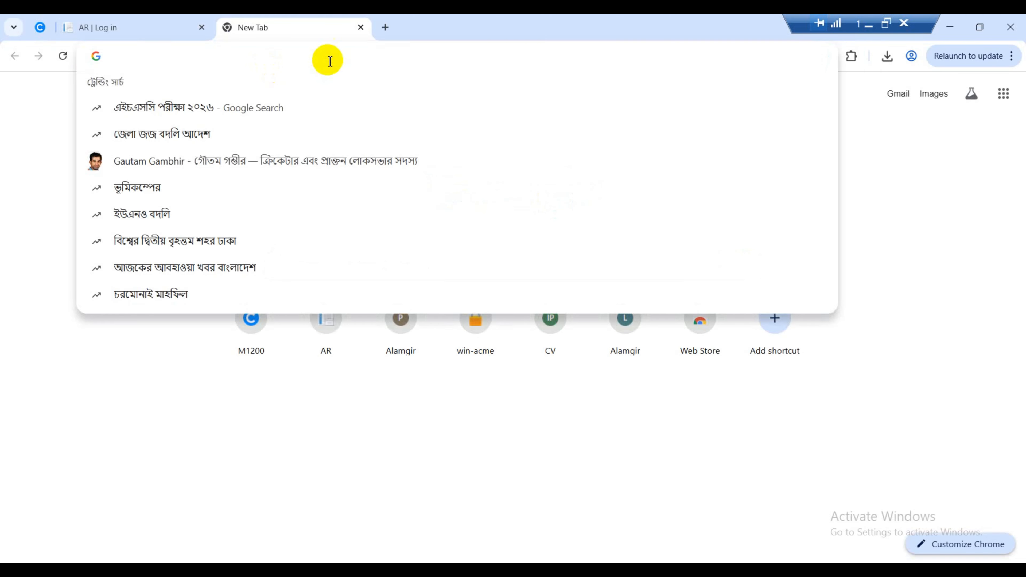
text(wi)
key(Return)
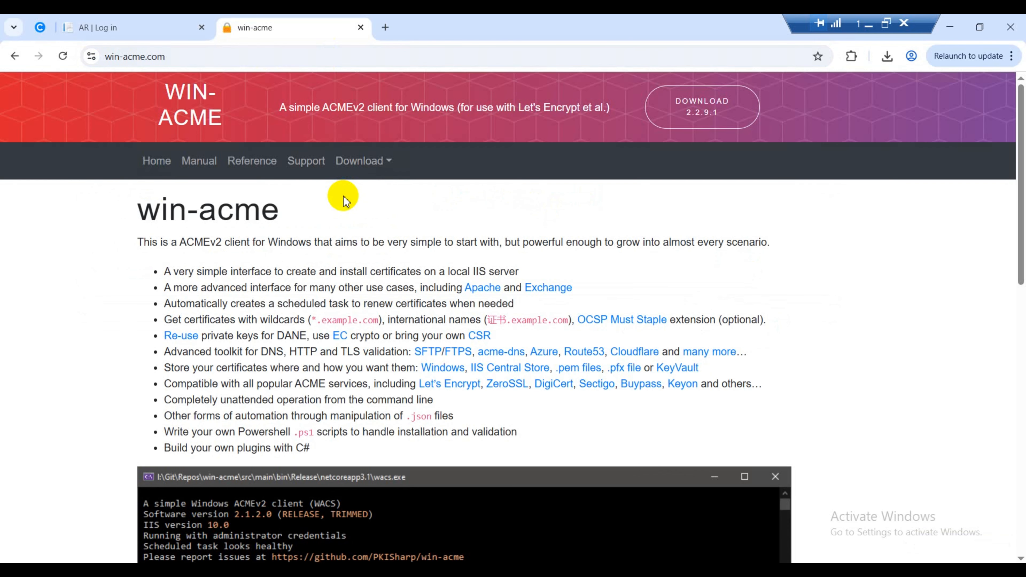
click(707, 128)
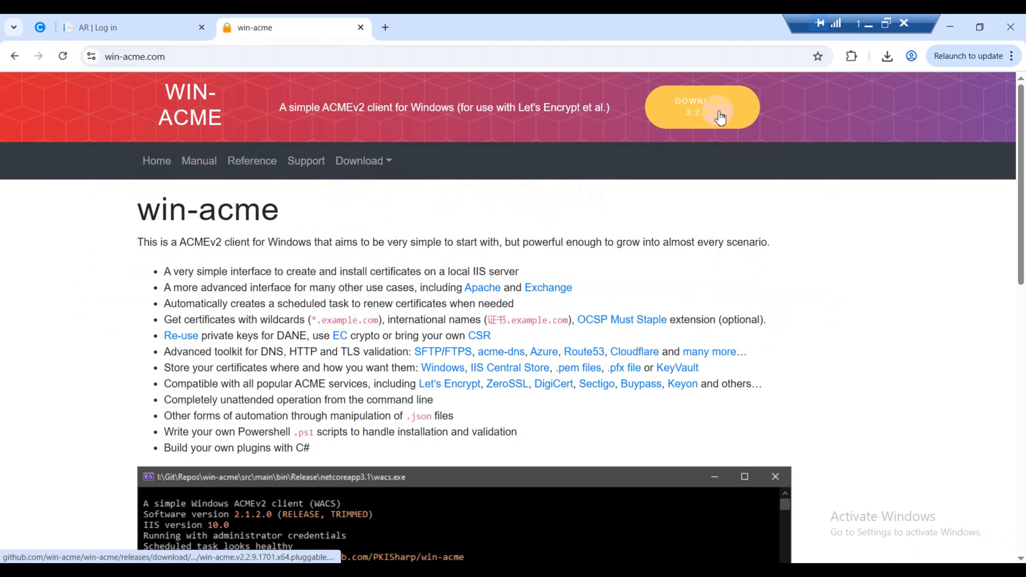
click(715, 115)
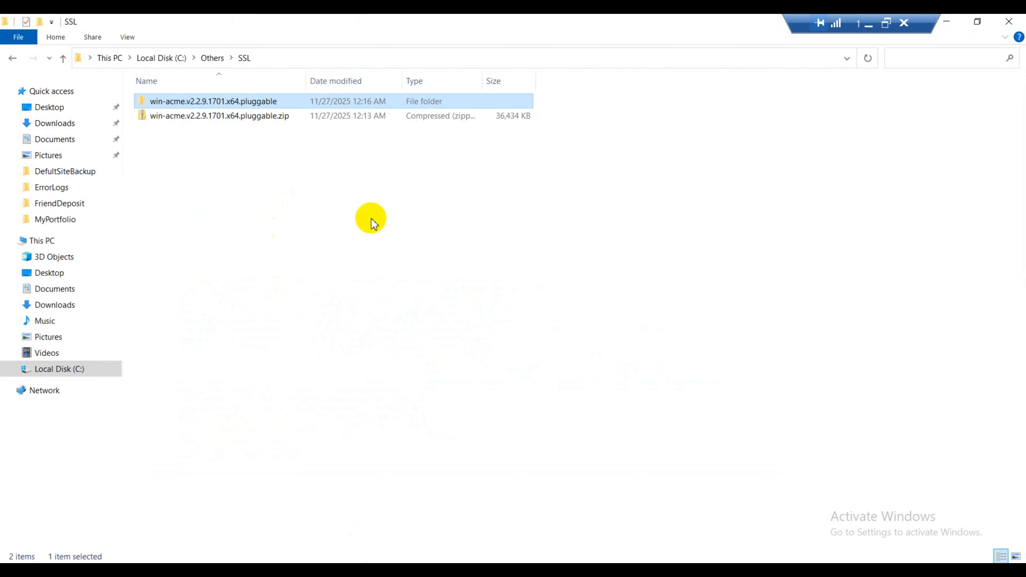
Open the extracted win-acme.v2.2.9.1701.x64.pluggable folder in File Explorer and start Command Prompt as administrator
click(232, 118)
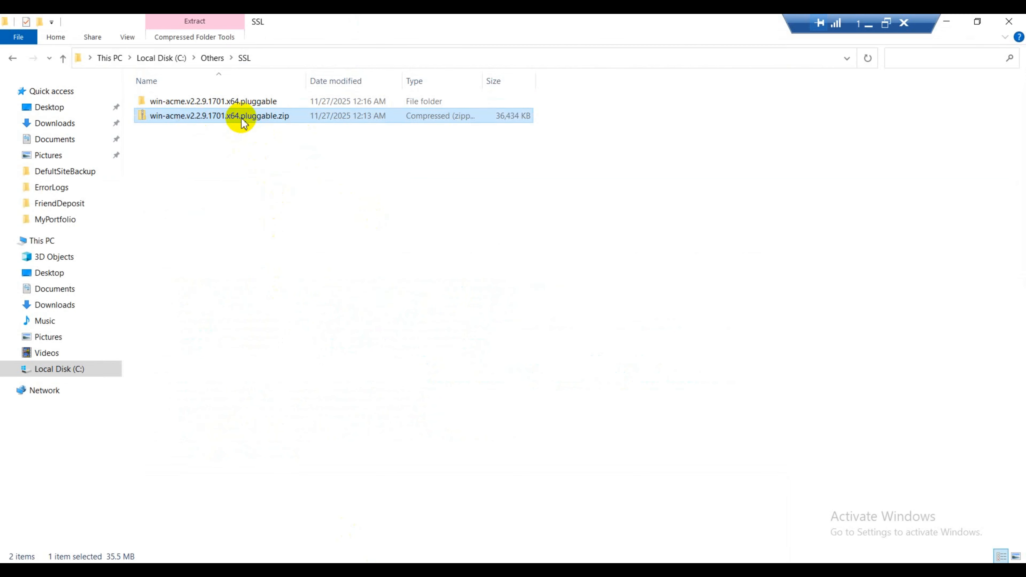
double_click(247, 104)
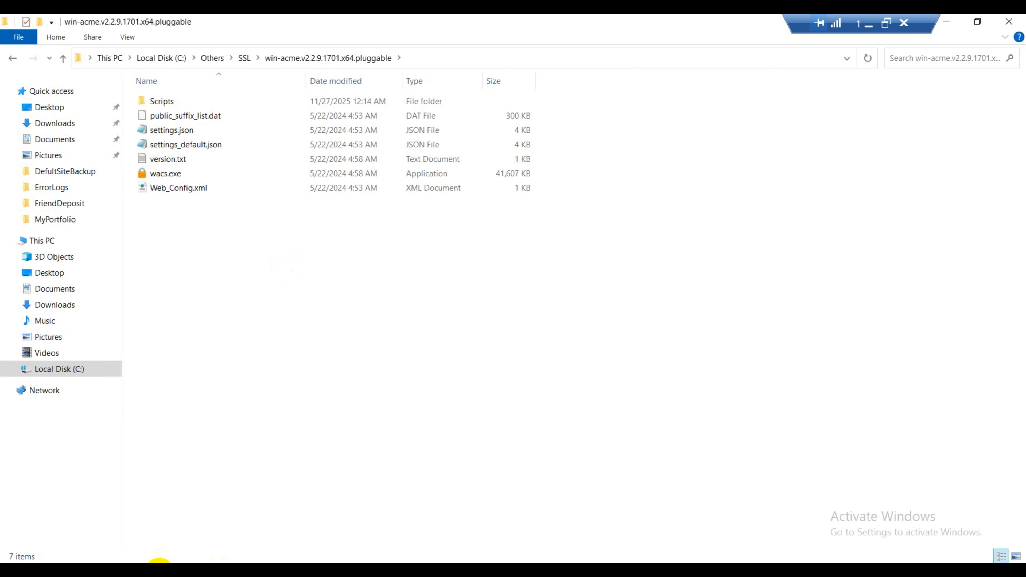
click(160, 564)
text(cmd)
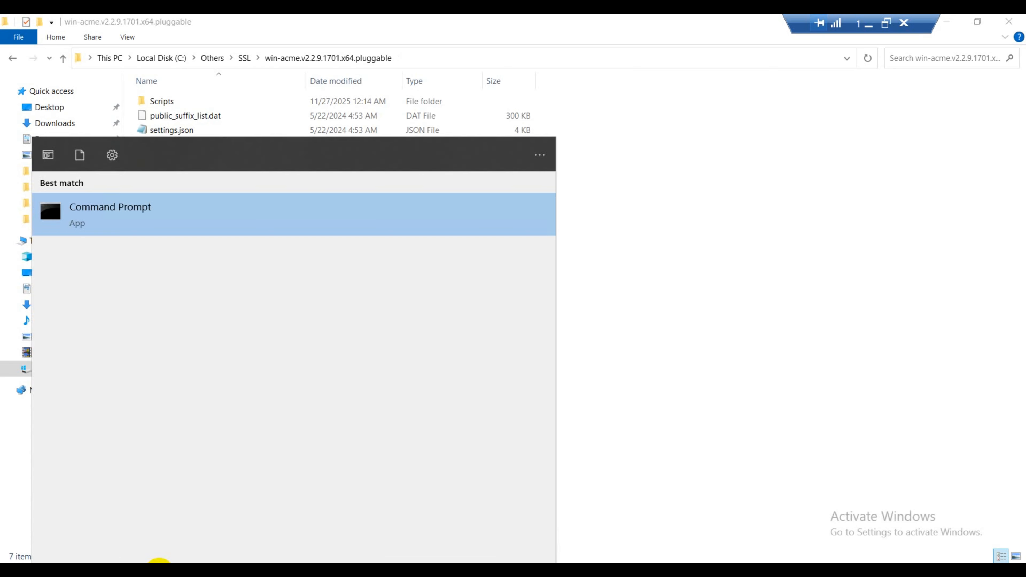
right_click(142, 222)
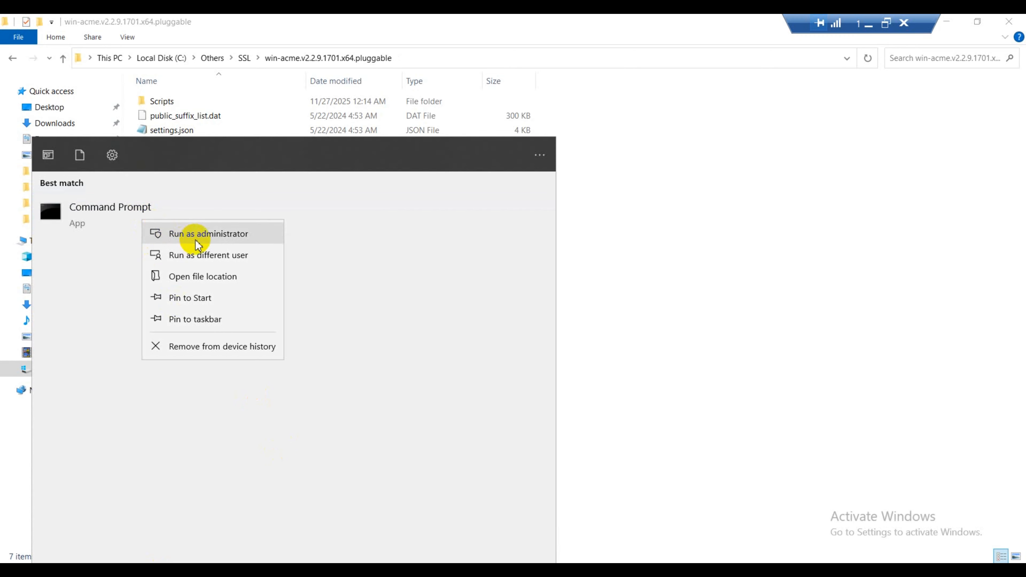
click(224, 237)
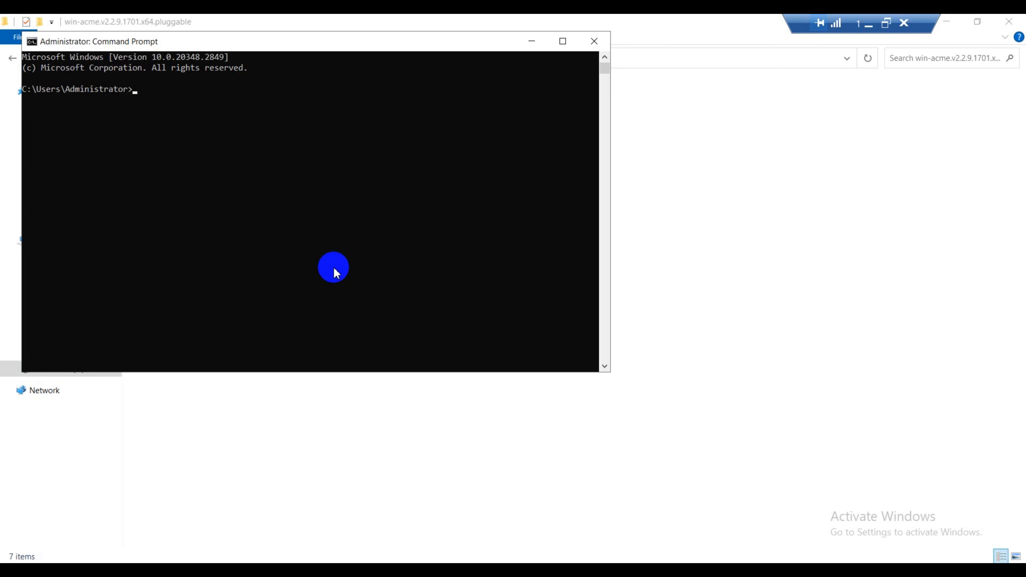
Copy the win-acme folder path and change the Command Prompt directory to C:\Others\SSL\win-acme.v2.2.9.1701.x64.pluggable with cd
click(651, 147)
click(415, 61)
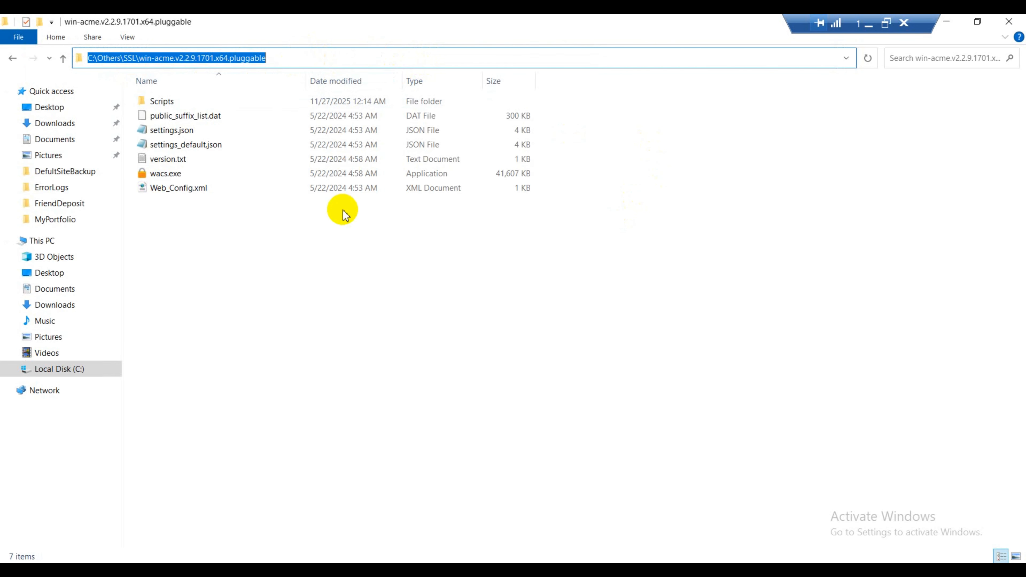
right_click(259, 58)
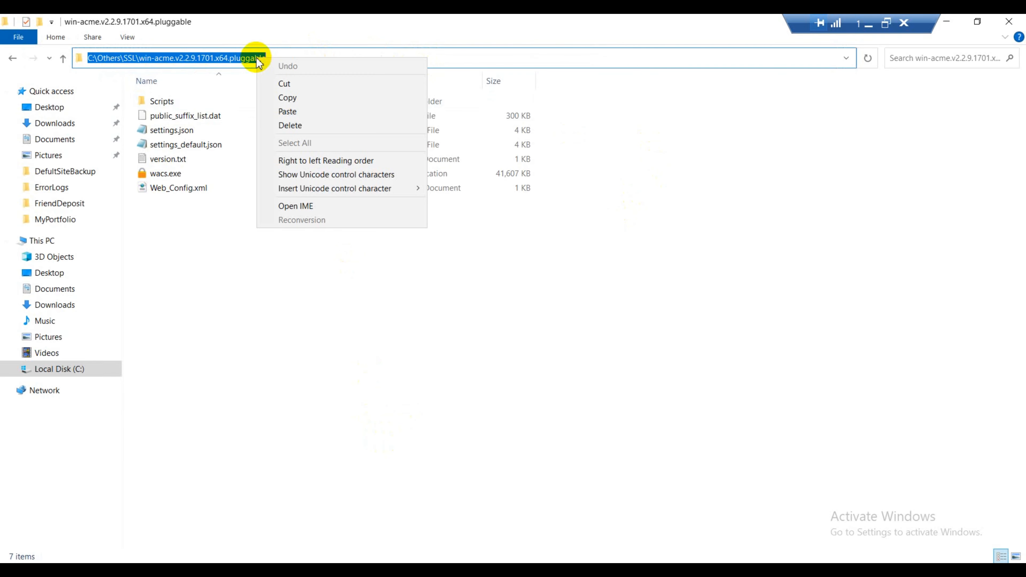
click(291, 97)
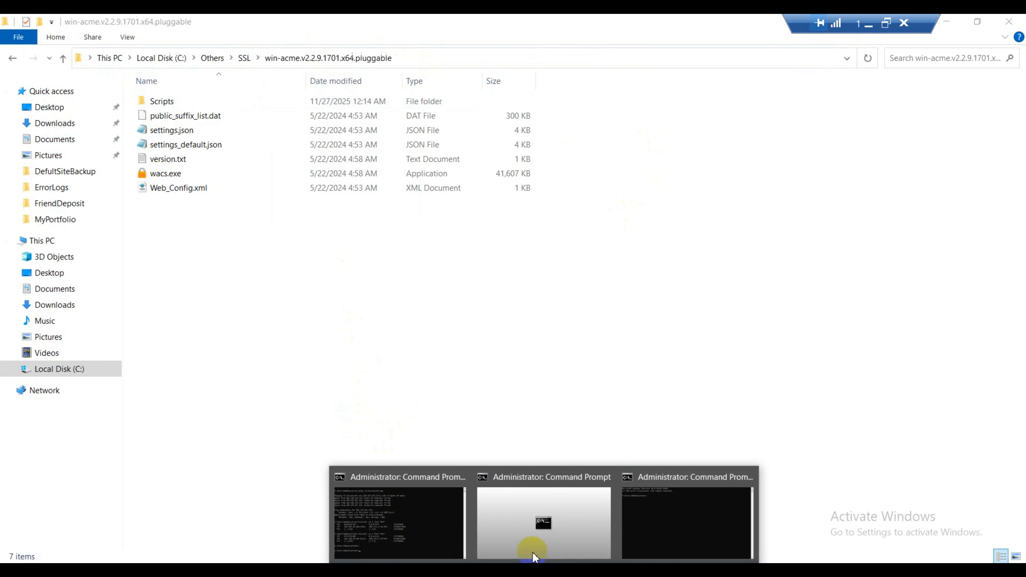
click(684, 522)
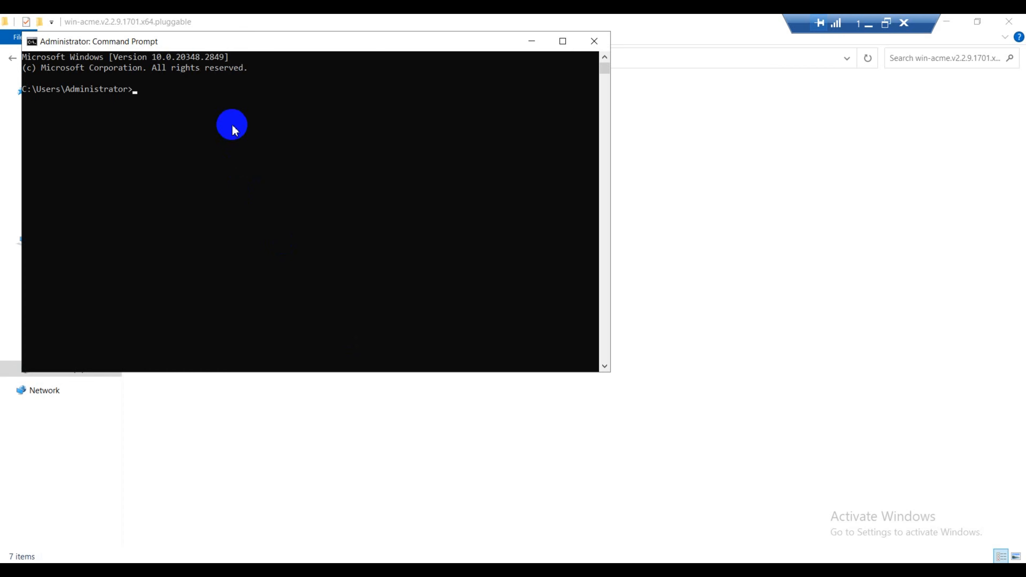
text(d)
key(ctrl+v)
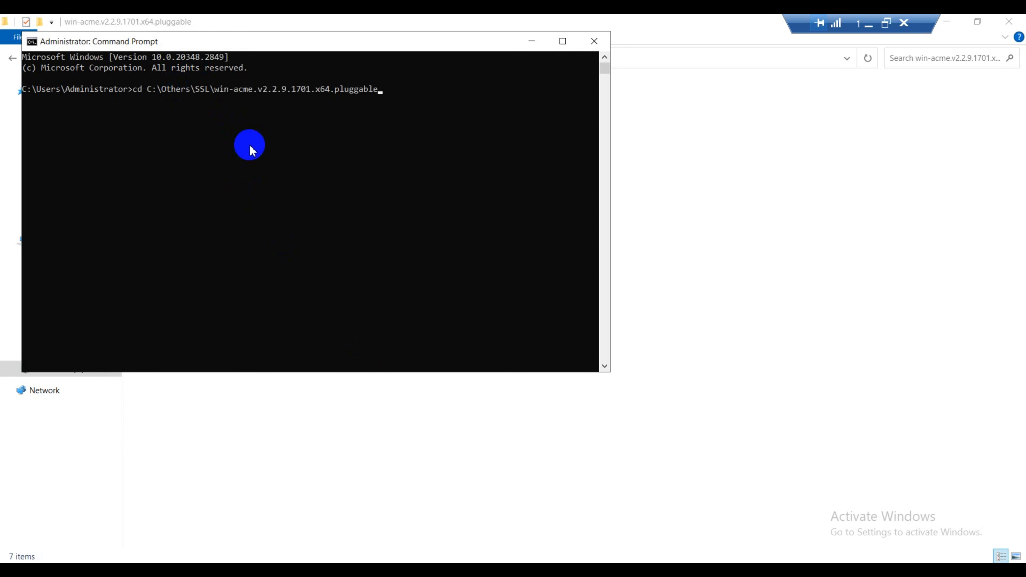
key(Return)
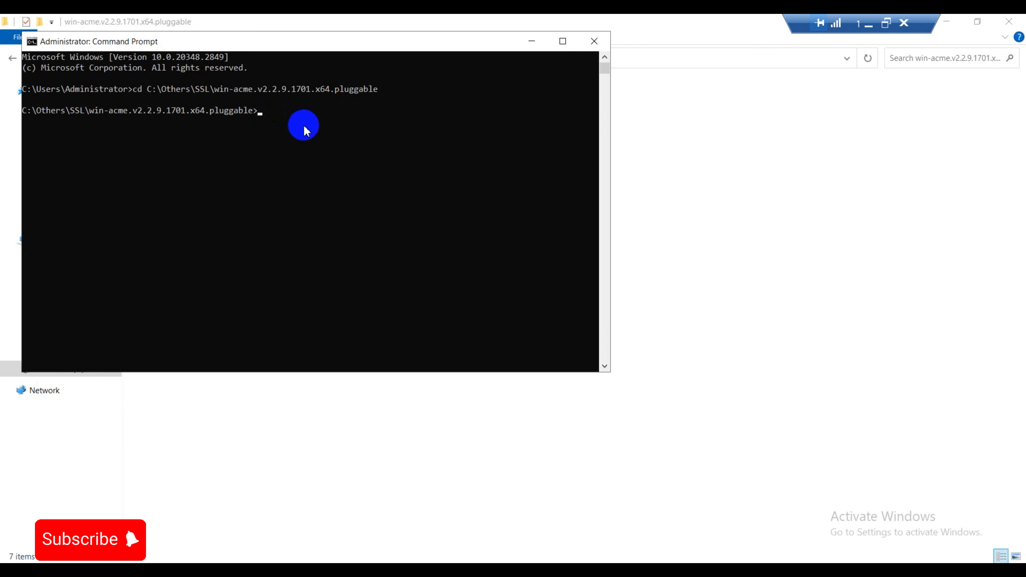
Copy the file name wacs.exe from the win-acme folder and run it in the administrator Command Prompt
click(663, 141)
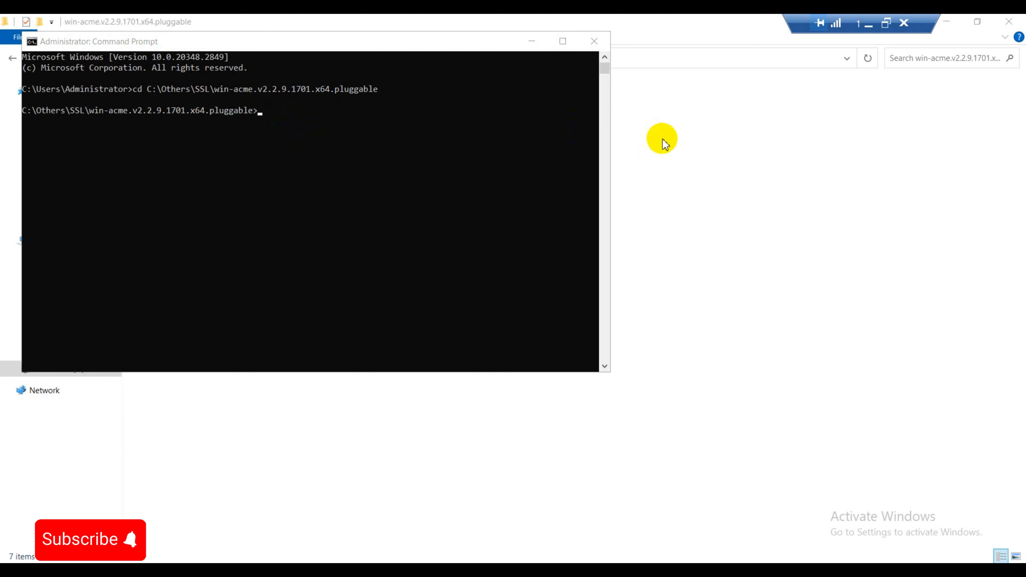
click(181, 175)
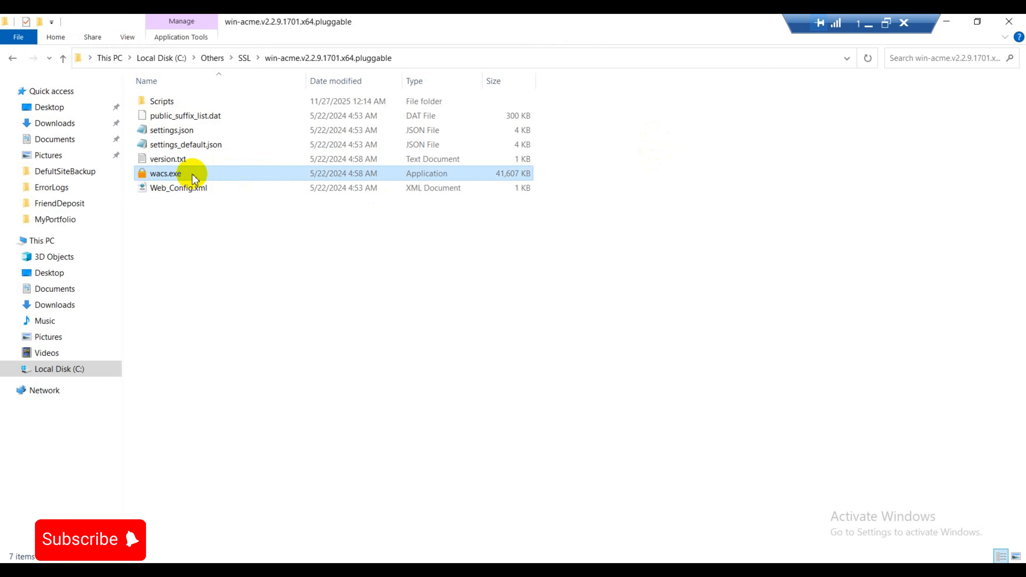
click(187, 174)
drag(187, 175, 153, 174)
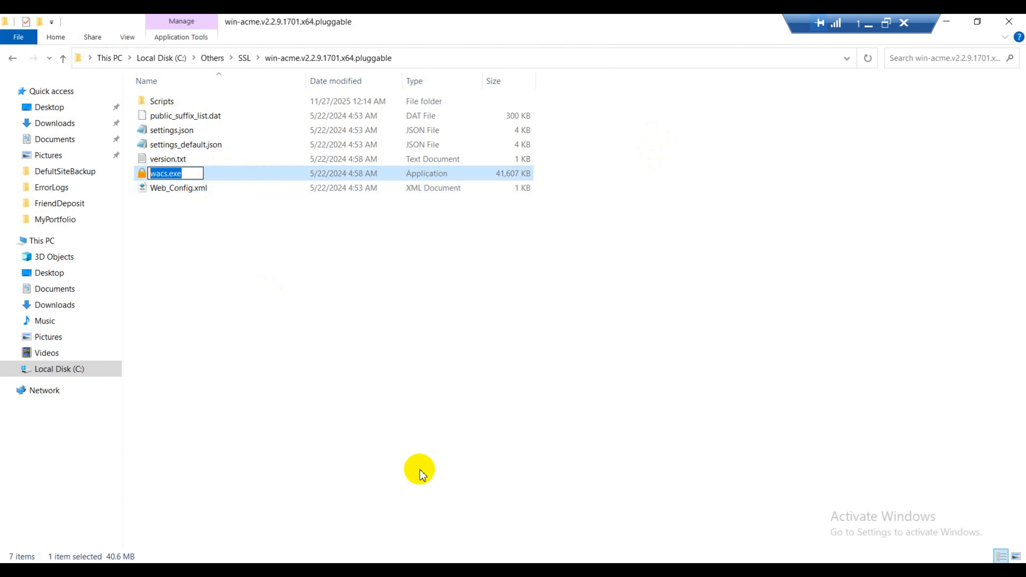
click(629, 507)
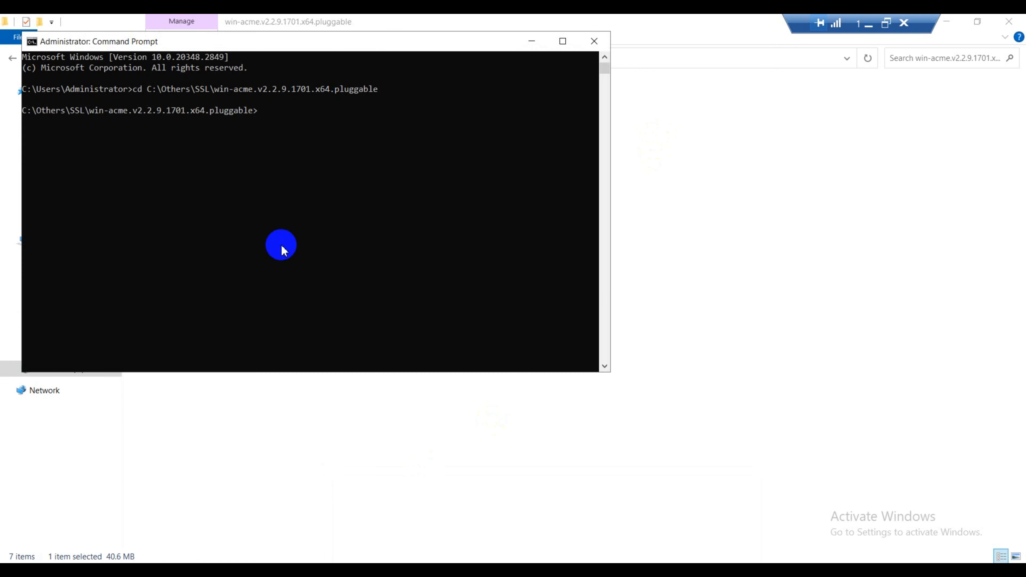
key(ctrl+v)
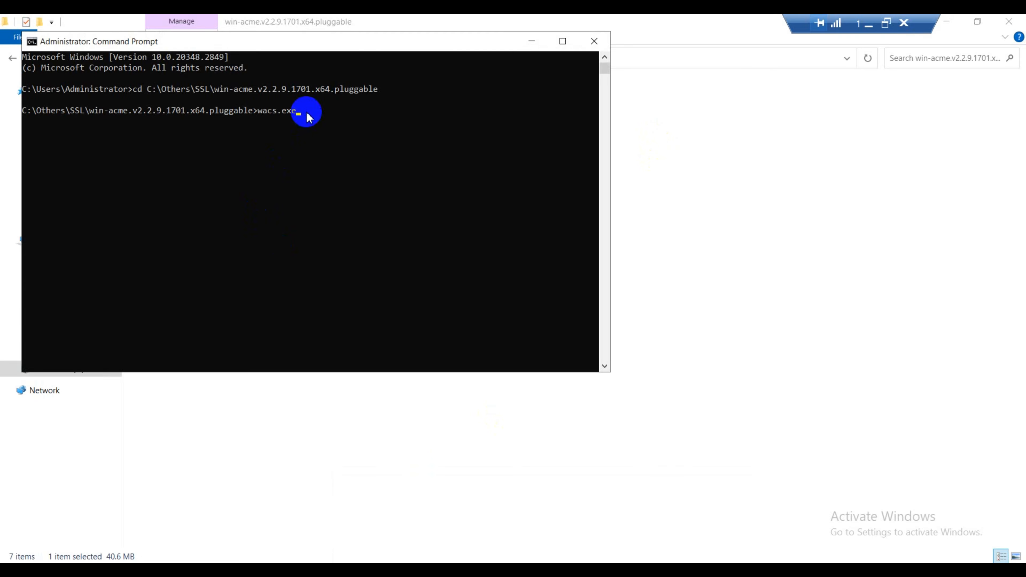
key(Return)
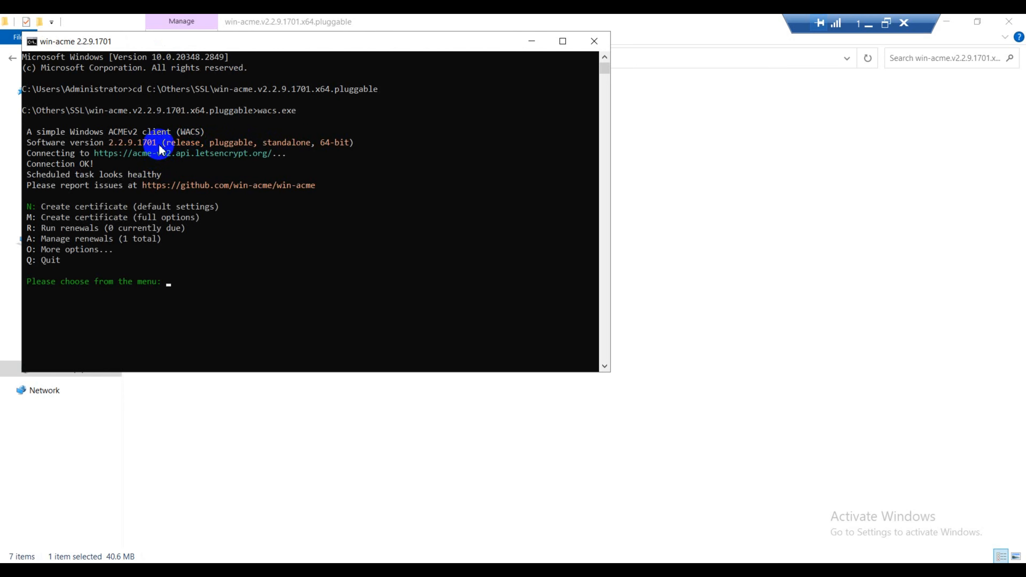
Choose option N in win-acme to create a certificate with default settings and review the website list
scroll(159, 143, down, 1)
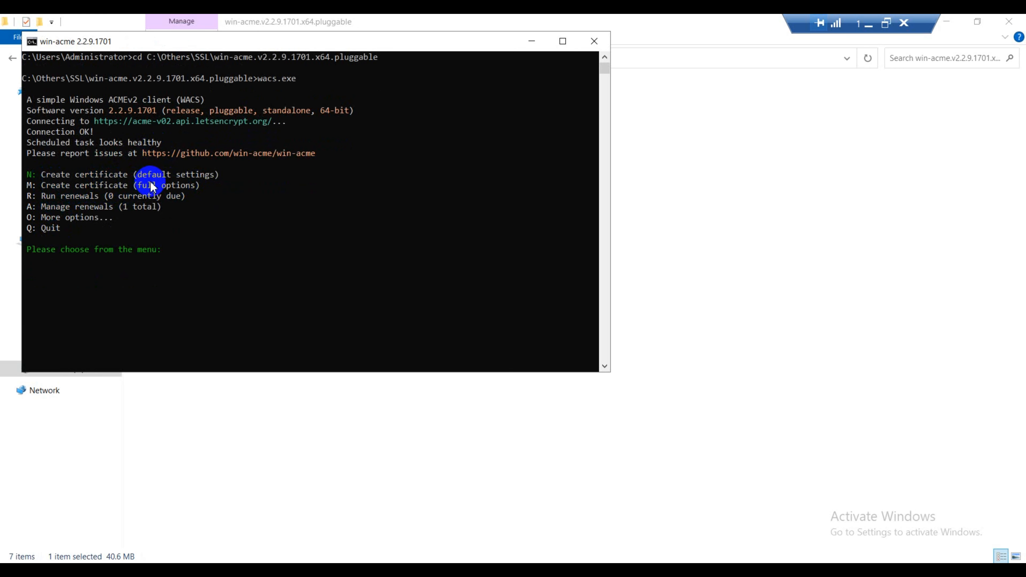
click(184, 254)
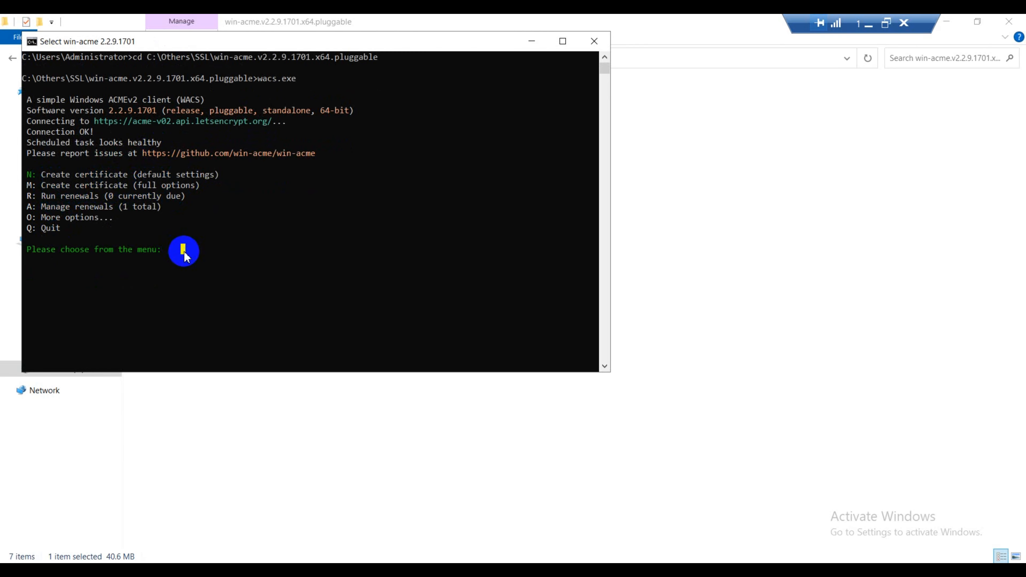
text(N)
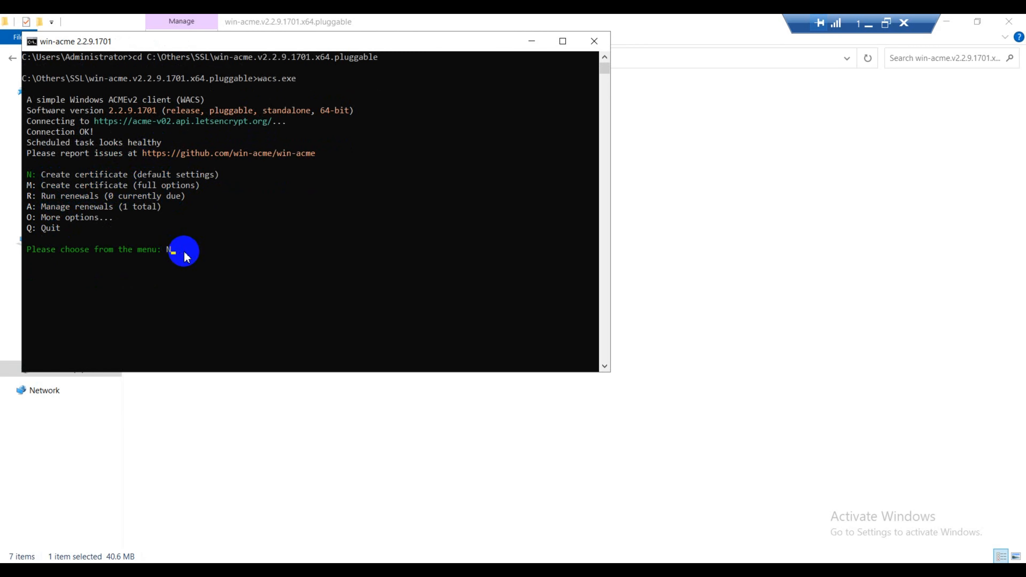
key(Return)
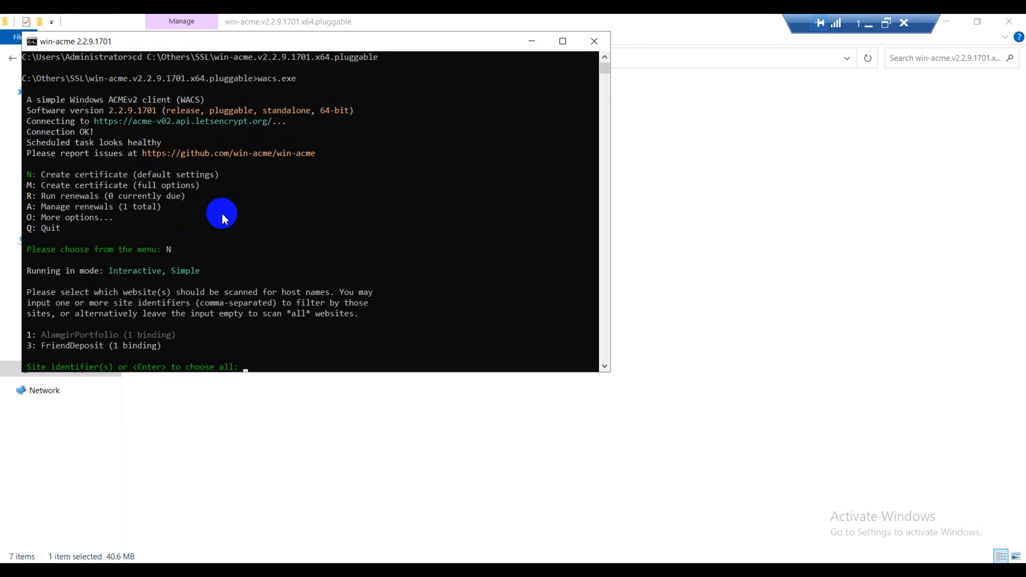
scroll(211, 232, down, 3)
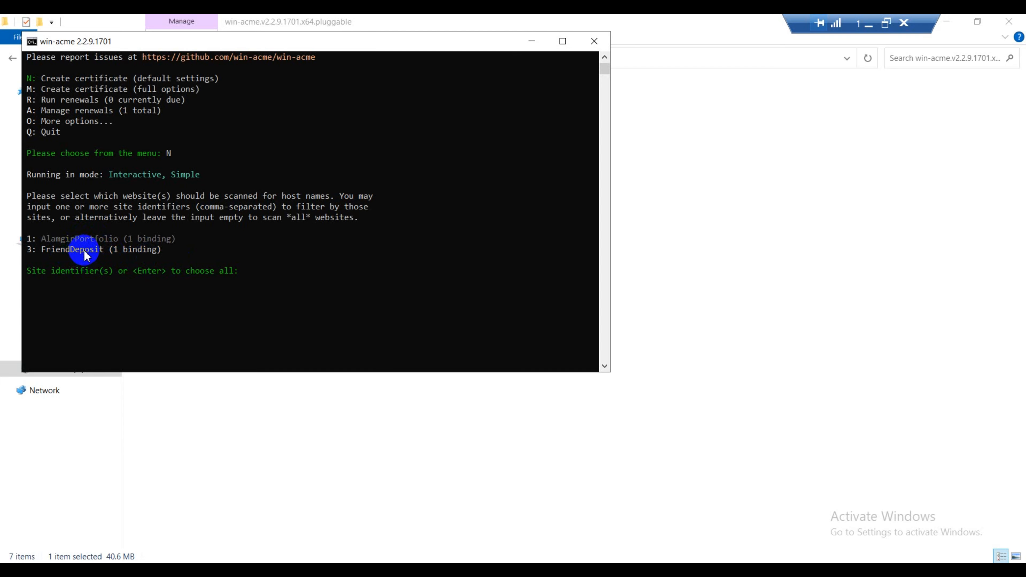
Select site 3 (FriendDeposit) in win-acme for host name scanning and pick all of its bindings with option A
click(254, 271)
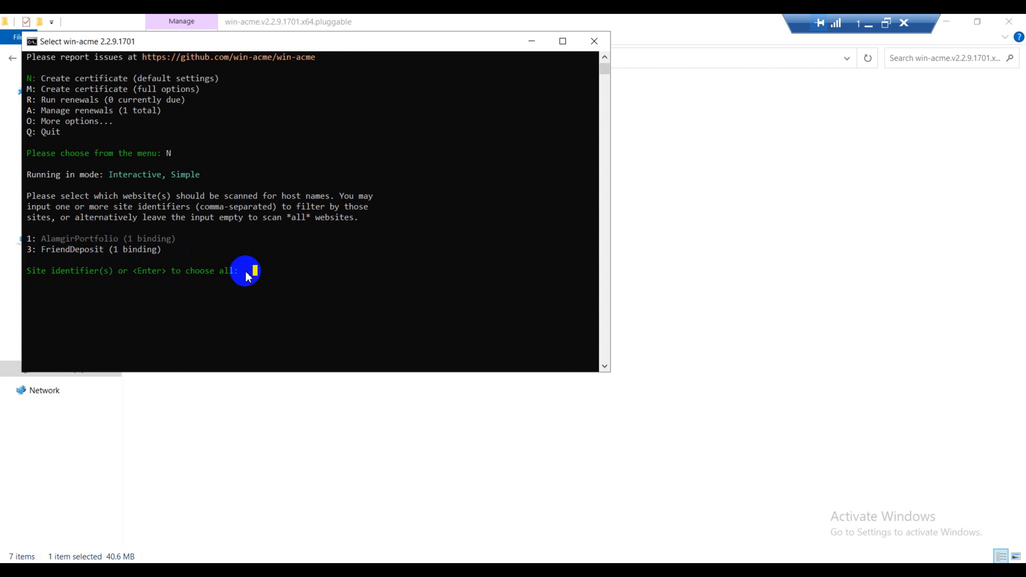
text(3)
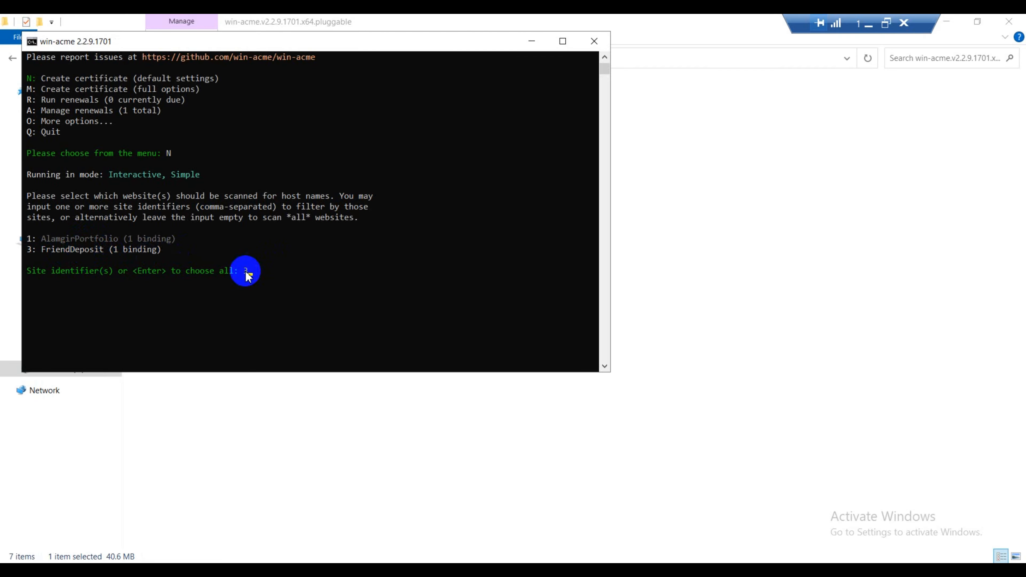
key(Return)
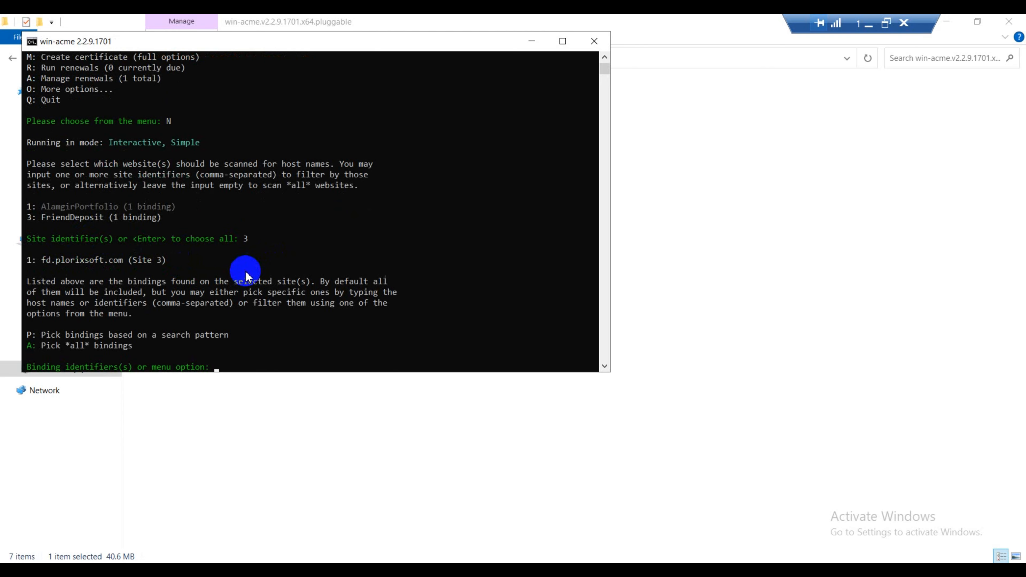
scroll(247, 224, down, 2)
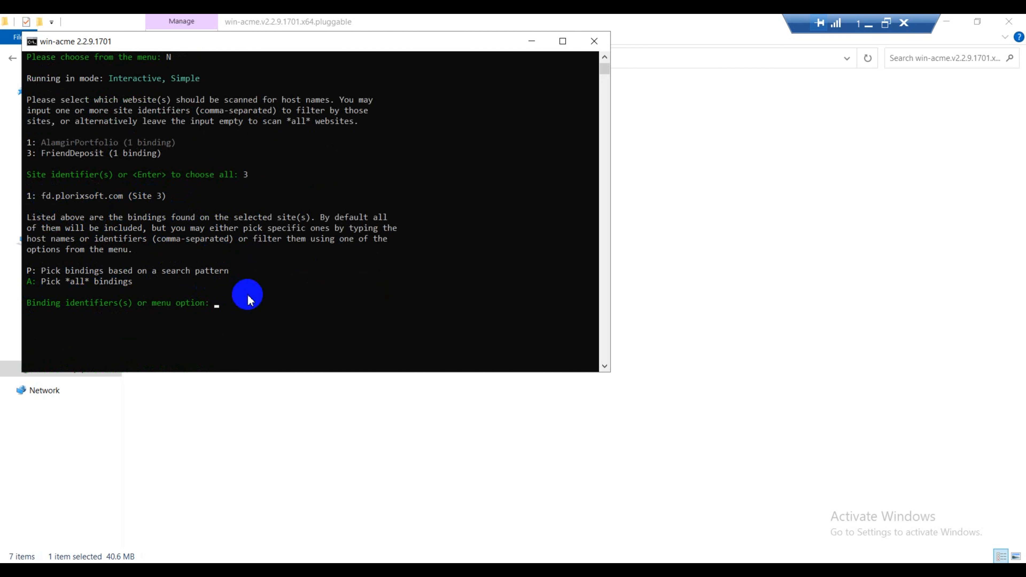
text(A)
key(Return)
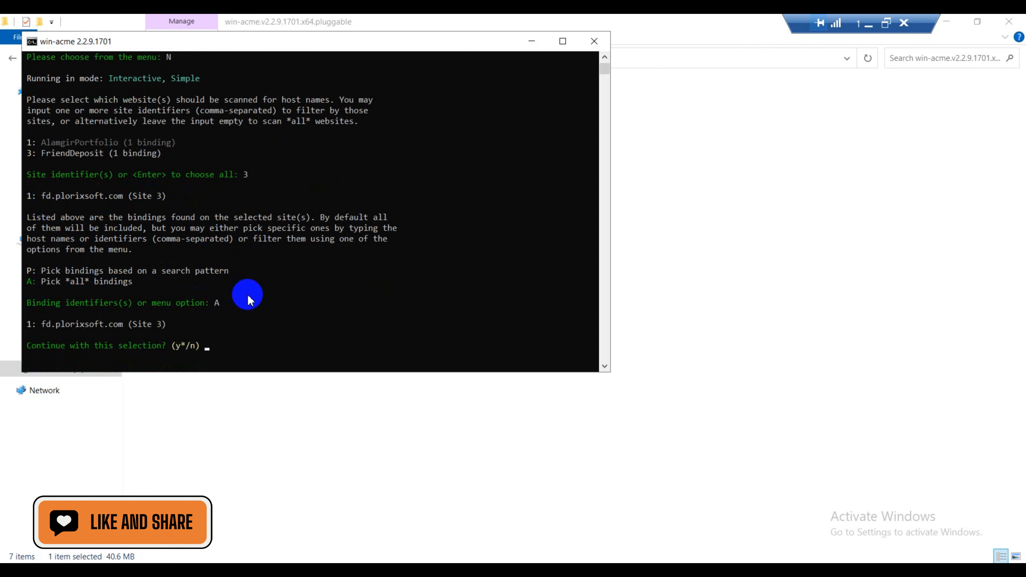
Confirm the fd.plorixsoft.com binding selection so the certificate is created and installed, and review the win-acme output
scroll(233, 292, down, 3)
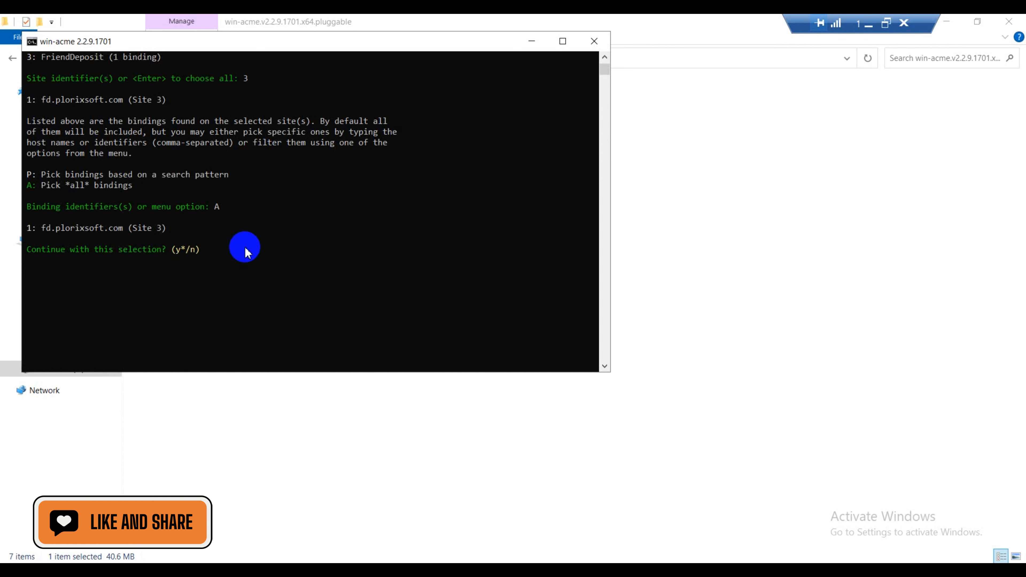
key(y)
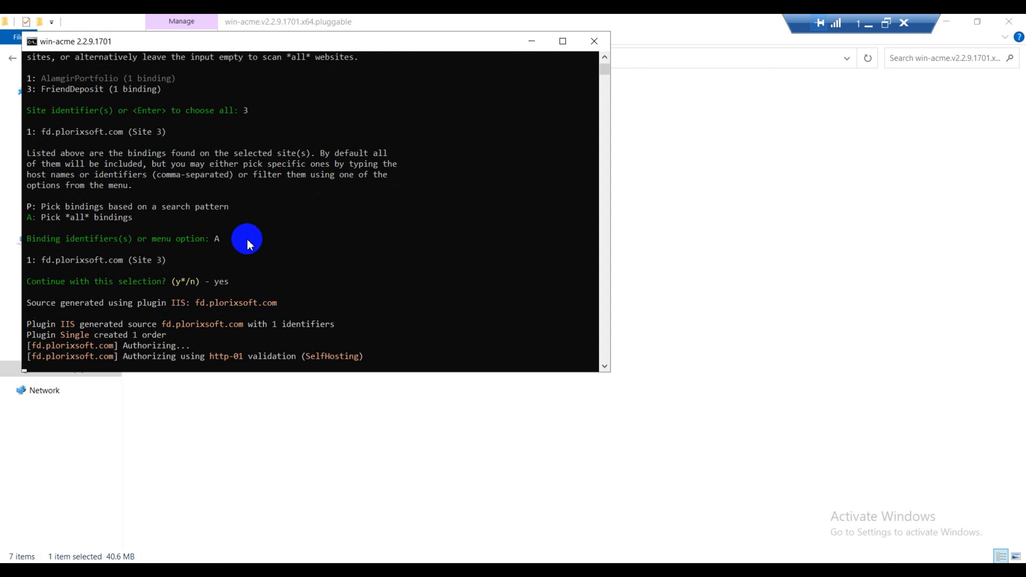
scroll(249, 245, down, 2)
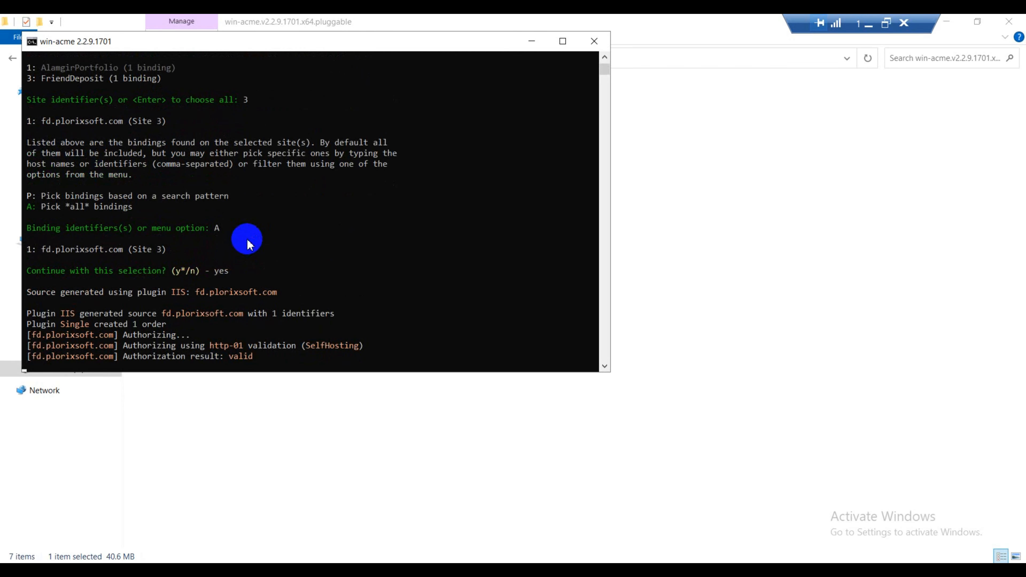
scroll(249, 244, down, 3)
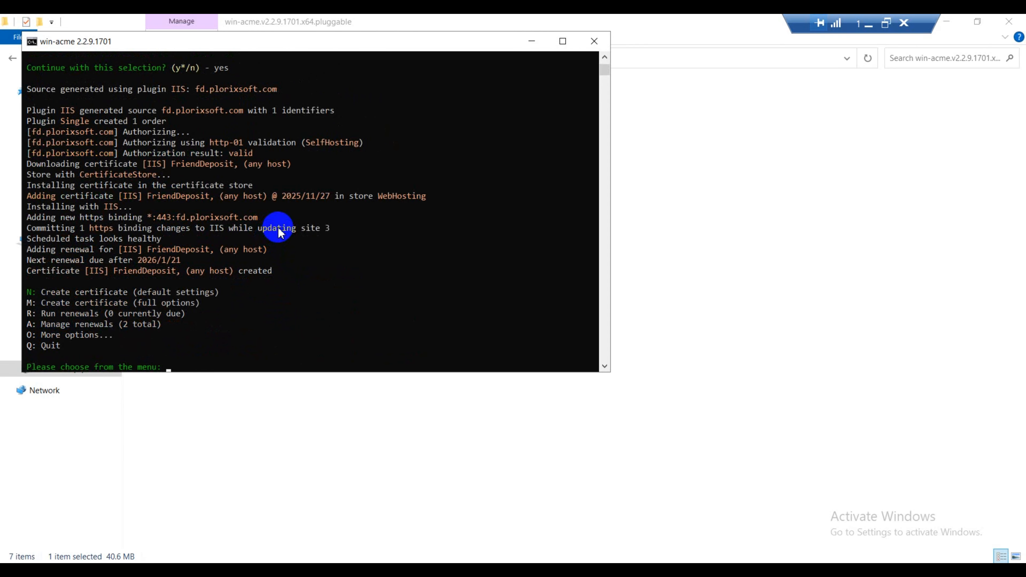
scroll(279, 234, down, 1)
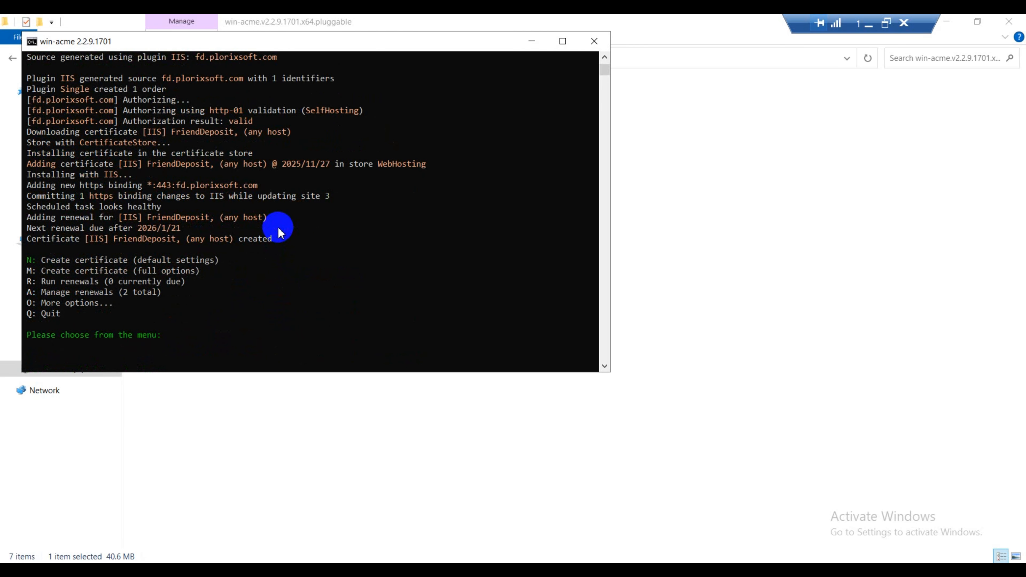
scroll(278, 247, up, 3)
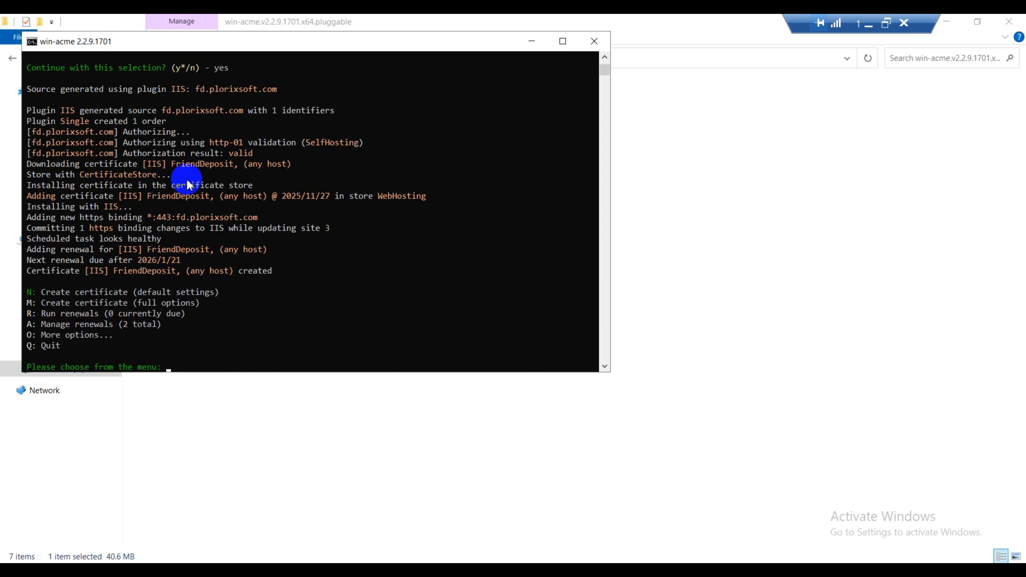
Switch to IIS Manager and restart the FriendDeposit website
click(404, 416)
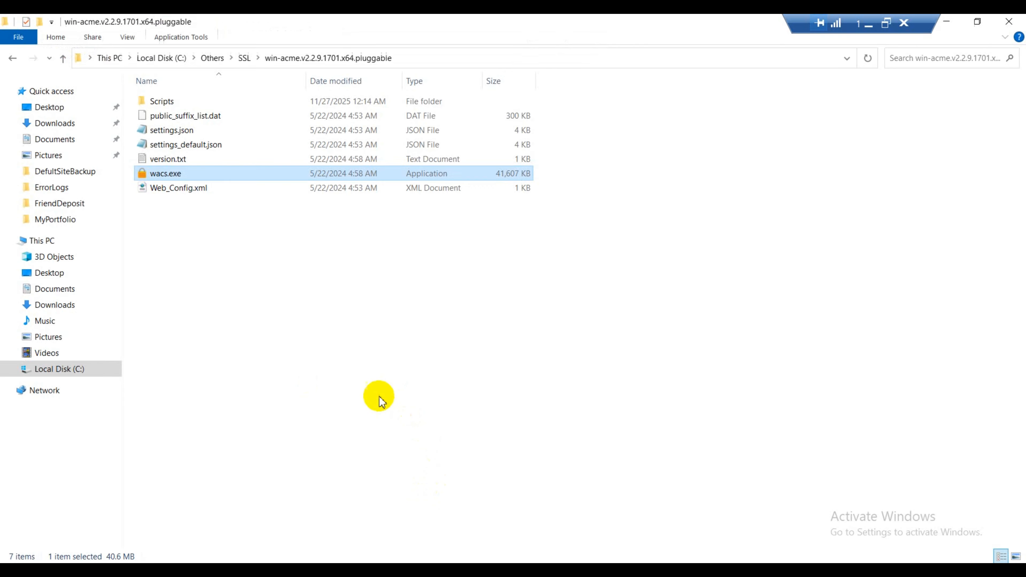
key(alt+Tab)
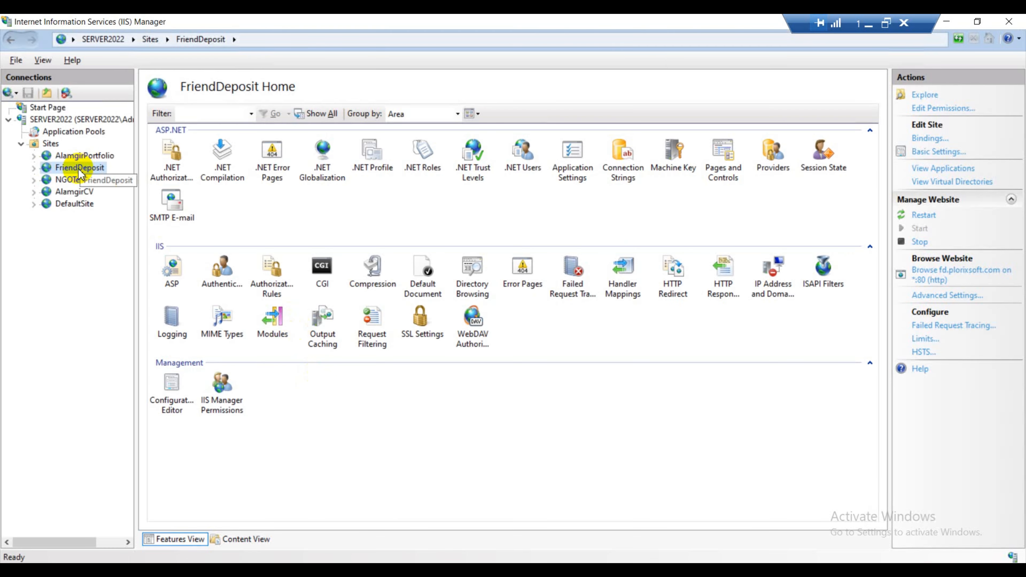
click(925, 216)
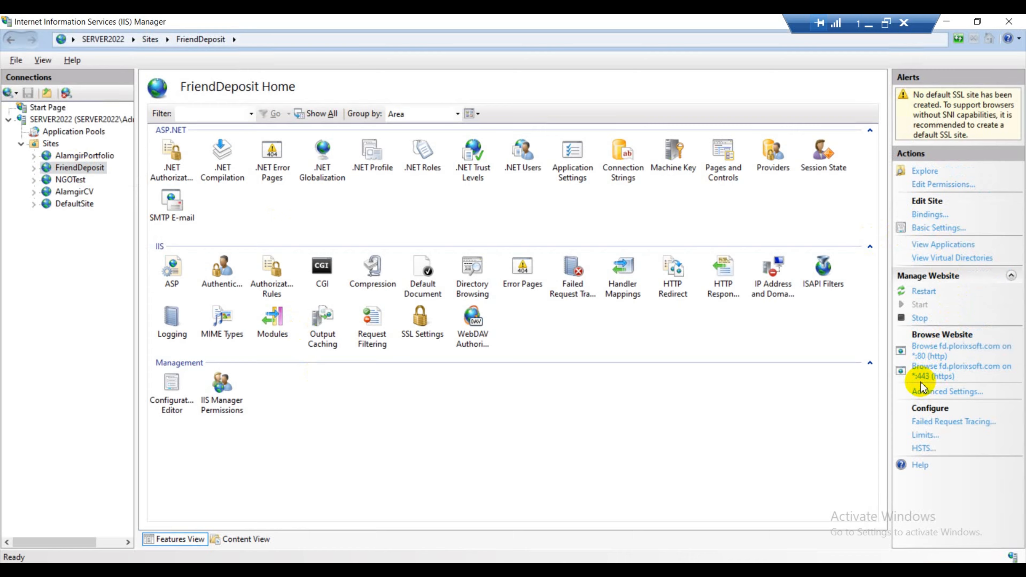
Open the FriendDeposit site bindings and examine the https binding's host name and SSL certificate without changing them
click(932, 216)
click(384, 227)
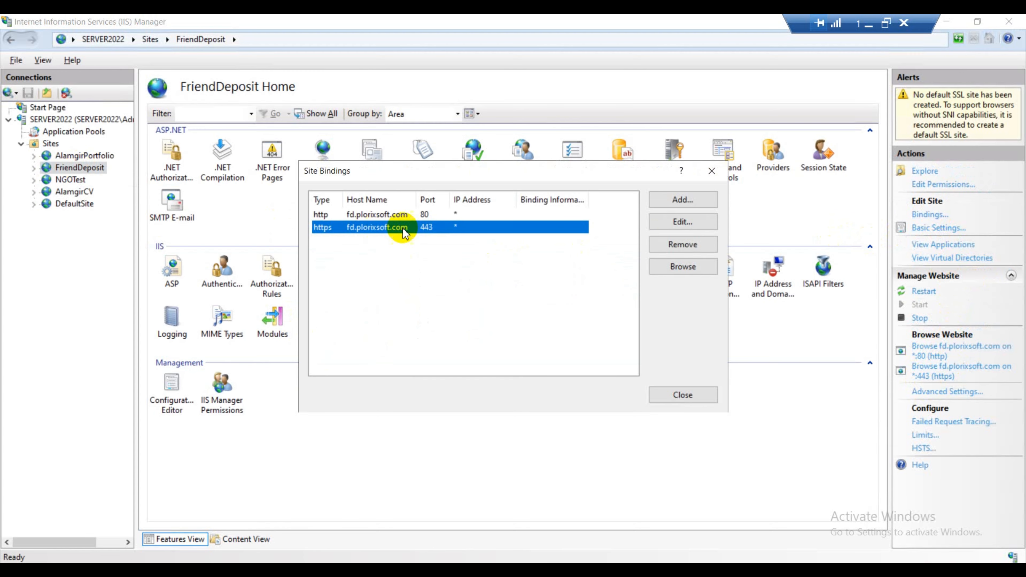
click(692, 224)
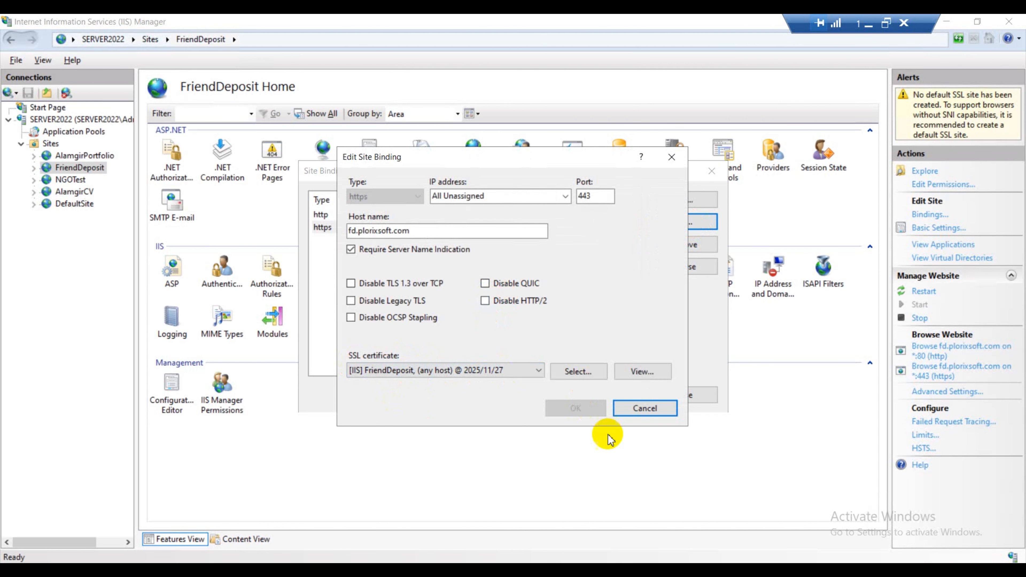
click(644, 408)
Examine the http binding's settings for comparison without changing them, and close the site bindings
click(378, 215)
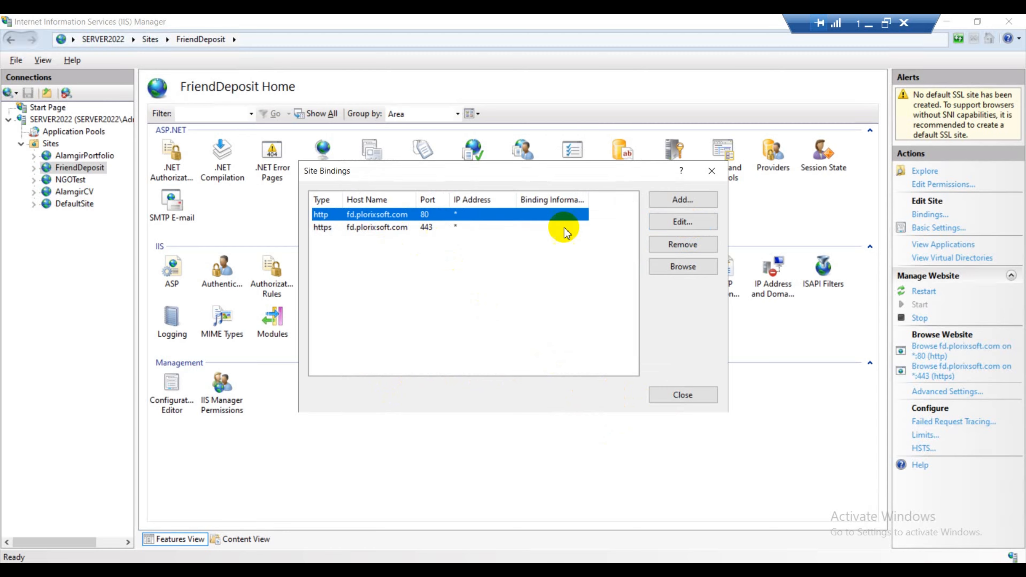
click(691, 227)
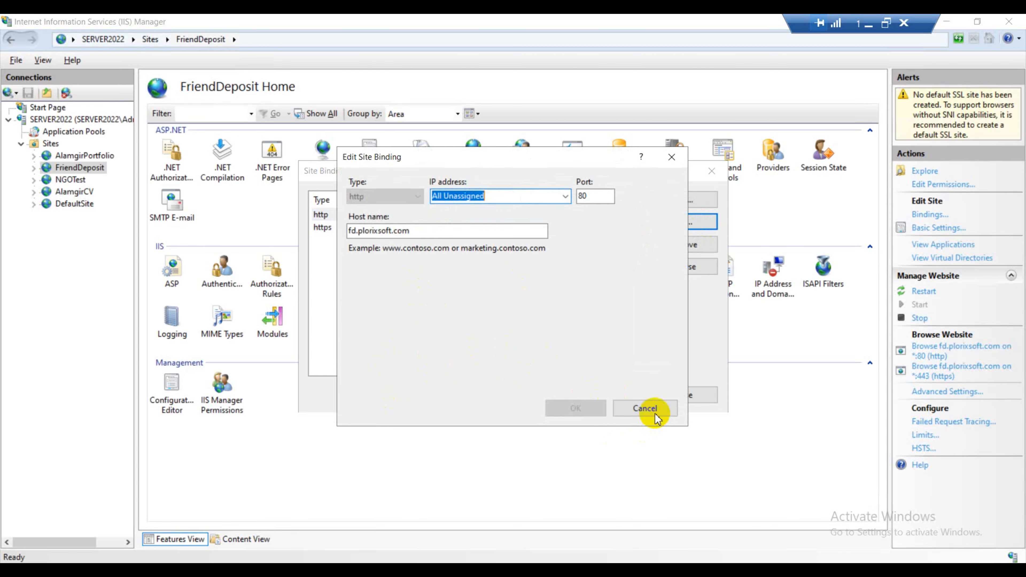
click(647, 410)
click(406, 227)
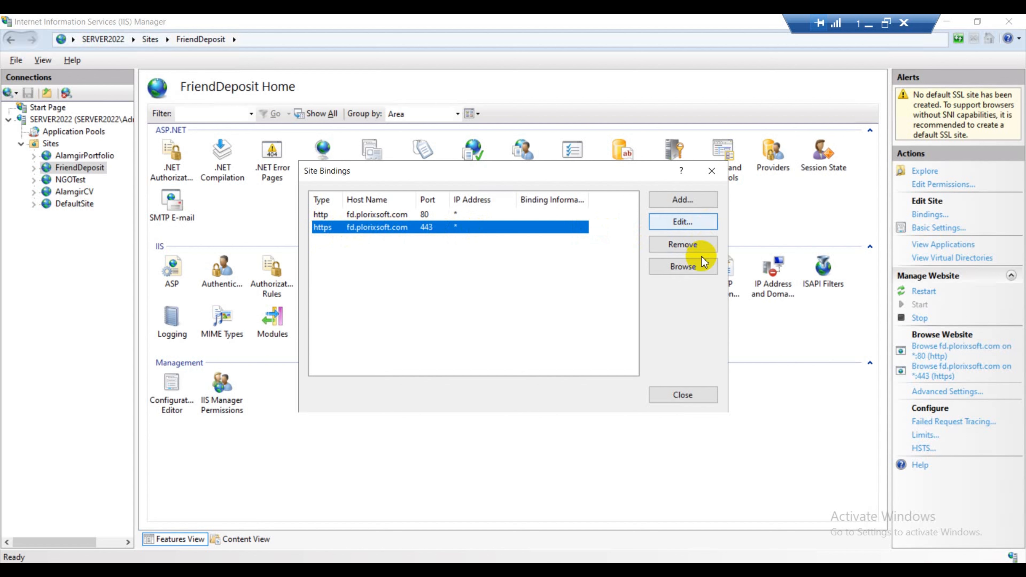
click(712, 173)
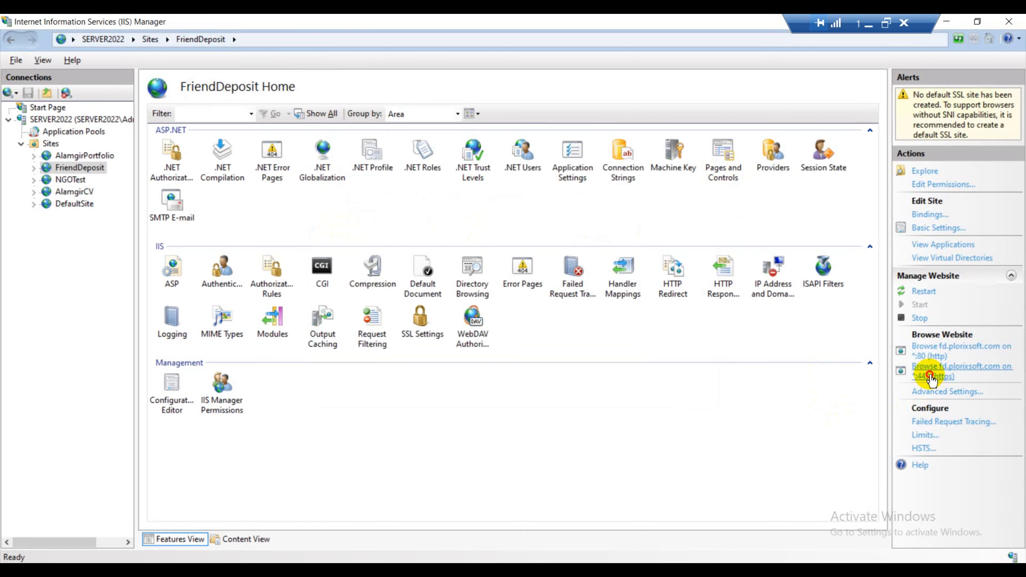
Browse fd.plorixsoft.com over https on port 443 and record its full https login address below the http address in Notepad
click(930, 377)
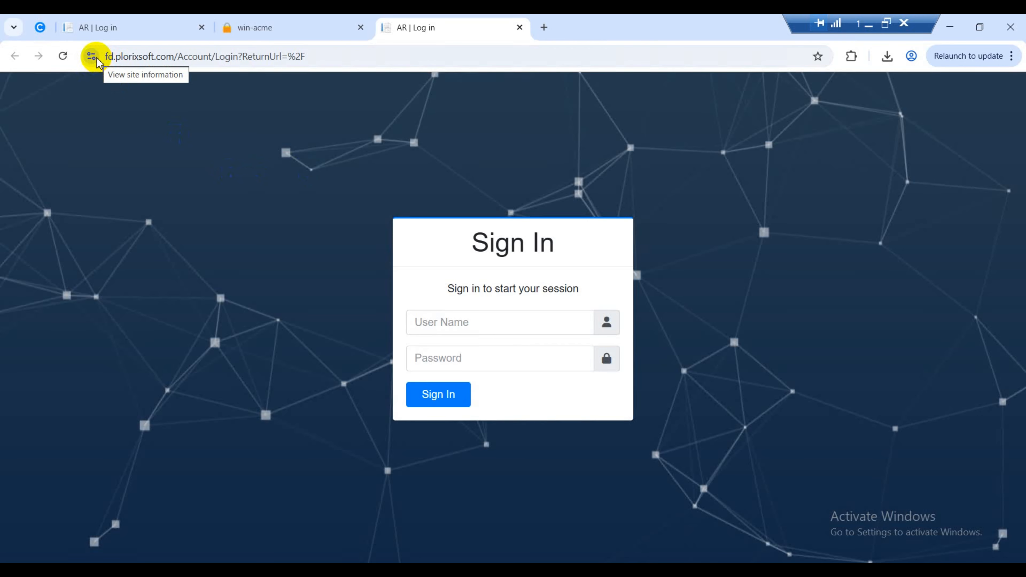
click(323, 57)
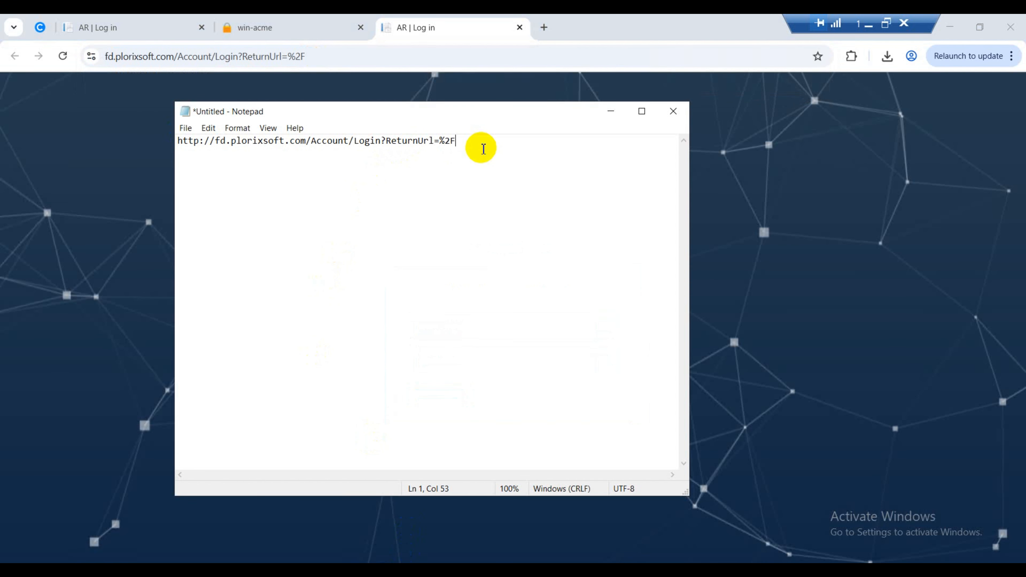
text(https://fd.plorixsoft.com/Account/Login?ReturnUrl=%2F)
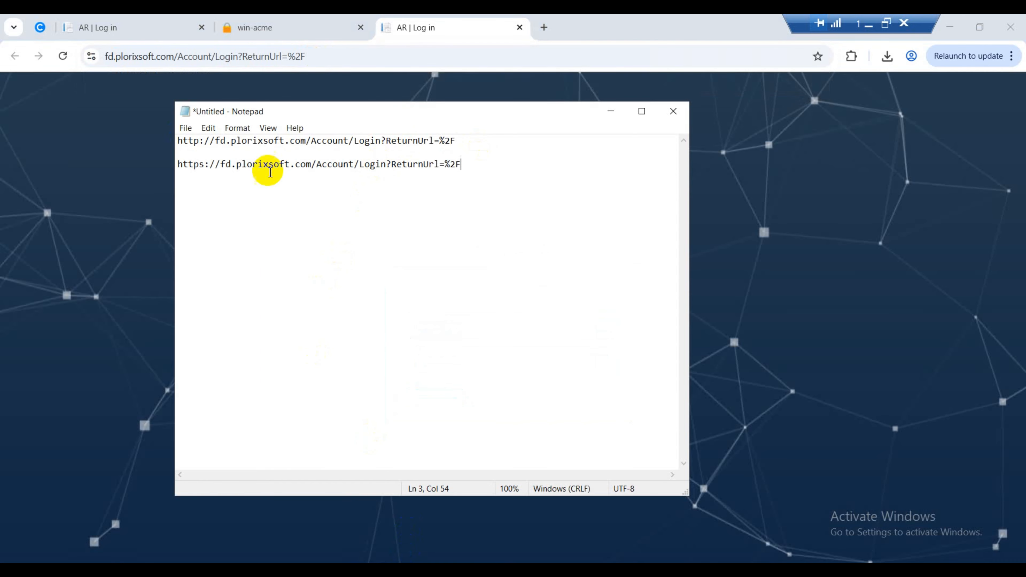
Compare the http and https prefixes of the two Notepad addresses and highlight the fd.plorixsoft.com domain in the first
double_click(181, 166)
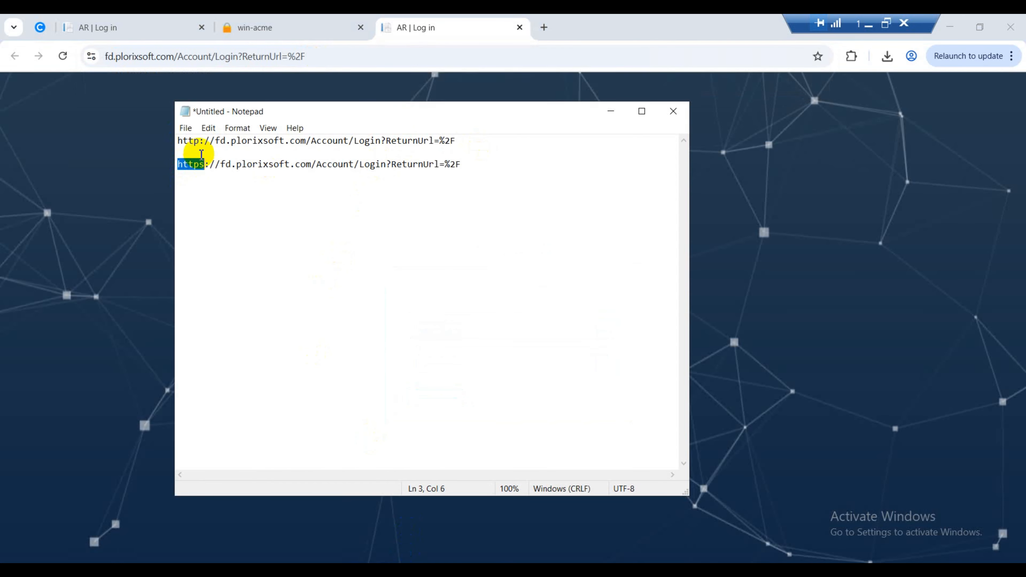
click(180, 142)
double_click(190, 141)
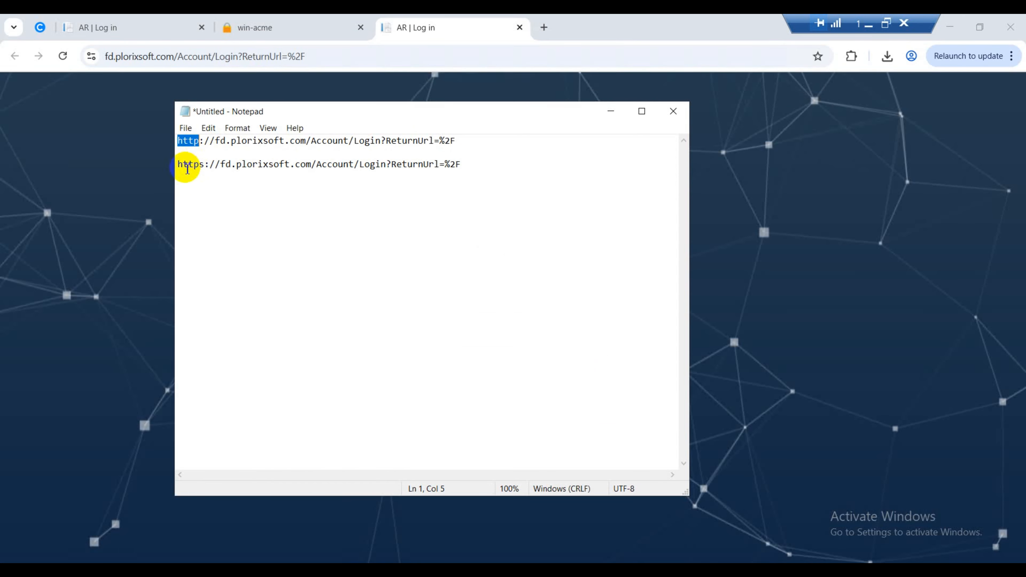
drag(180, 165, 205, 165)
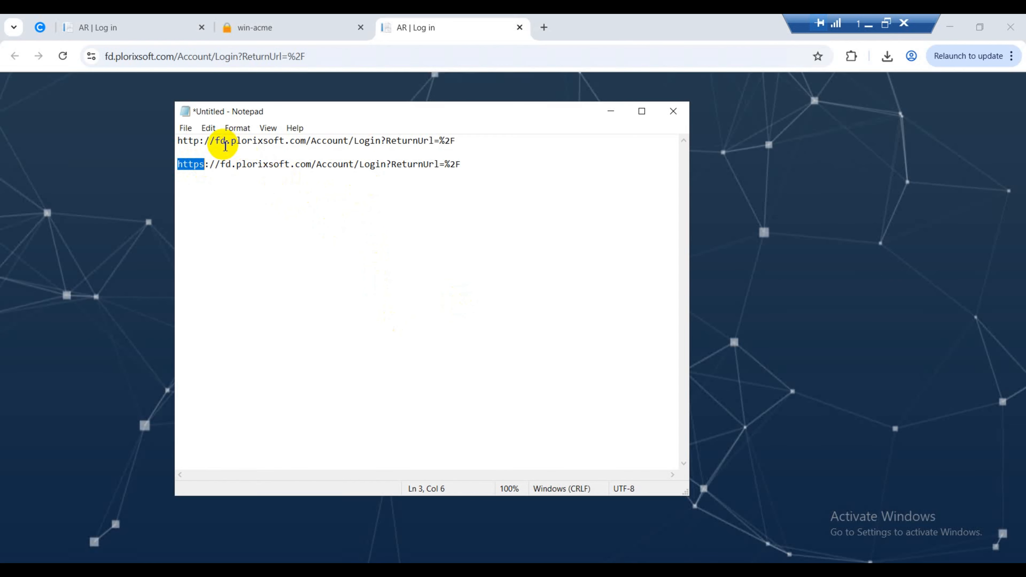
drag(216, 143, 306, 144)
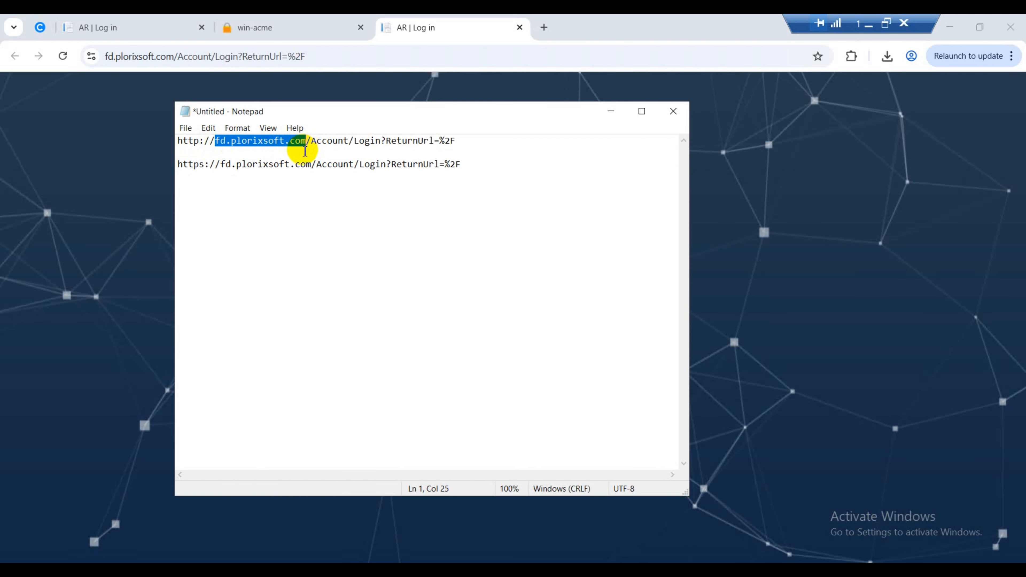